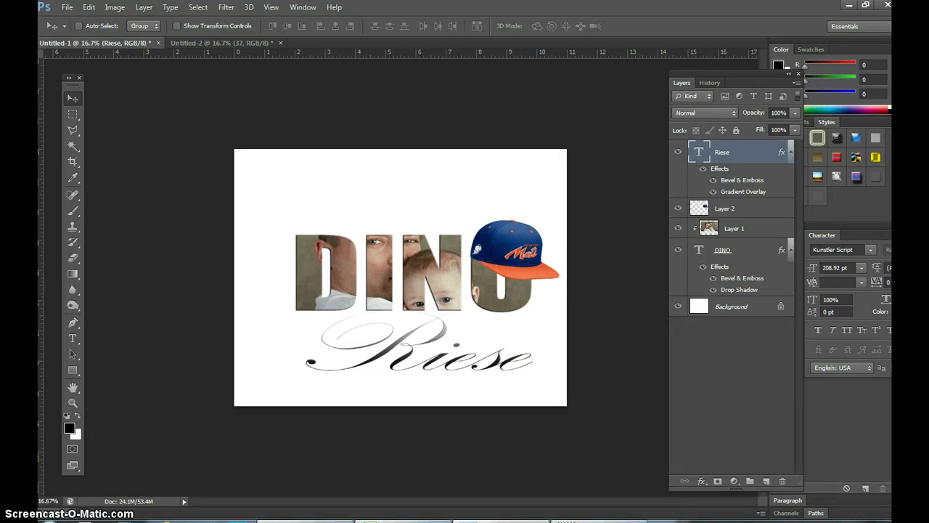
Step: Hide and reshow the DINO photo, Mets cap and Riese layers to inspect the finished design
{"action": "left_click", "coordinate": [681, 216]}
{"action": "left_click", "coordinate": [681, 196]}
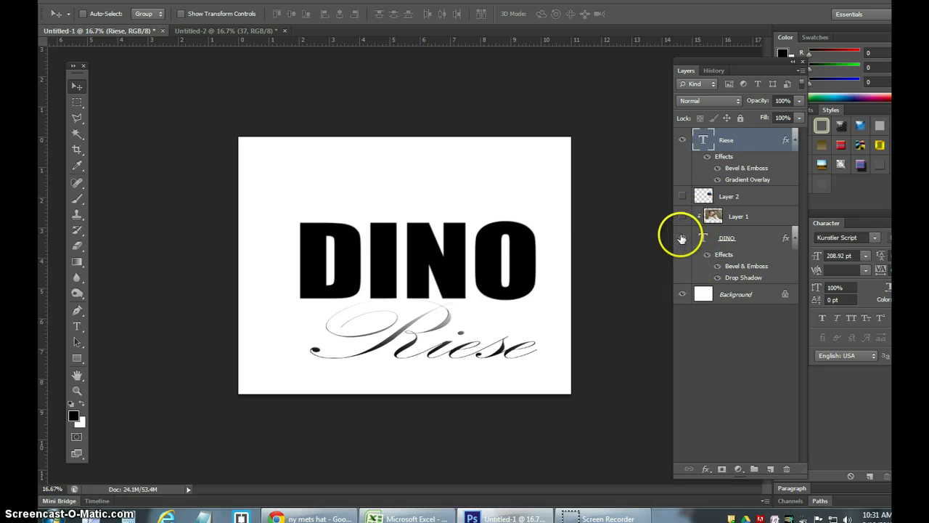
{"action": "left_click", "coordinate": [683, 142]}
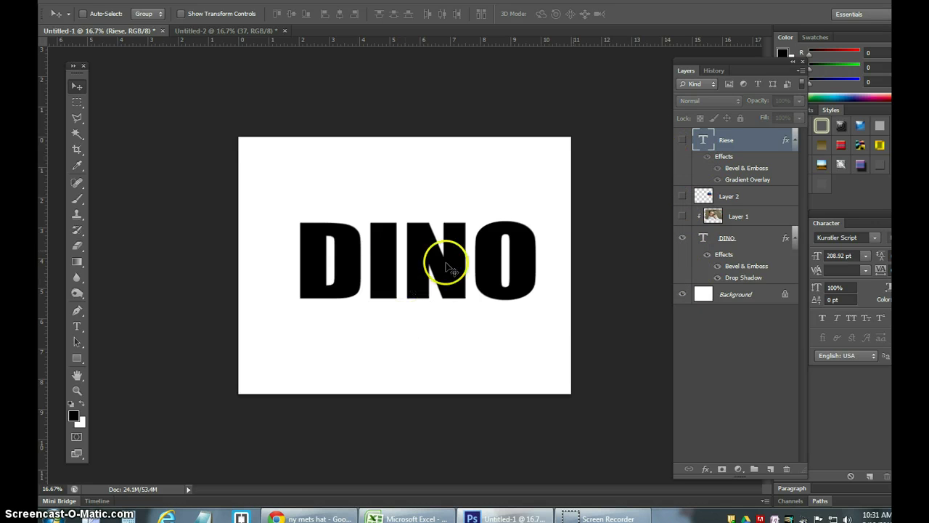
{"action": "left_click", "coordinate": [682, 217]}
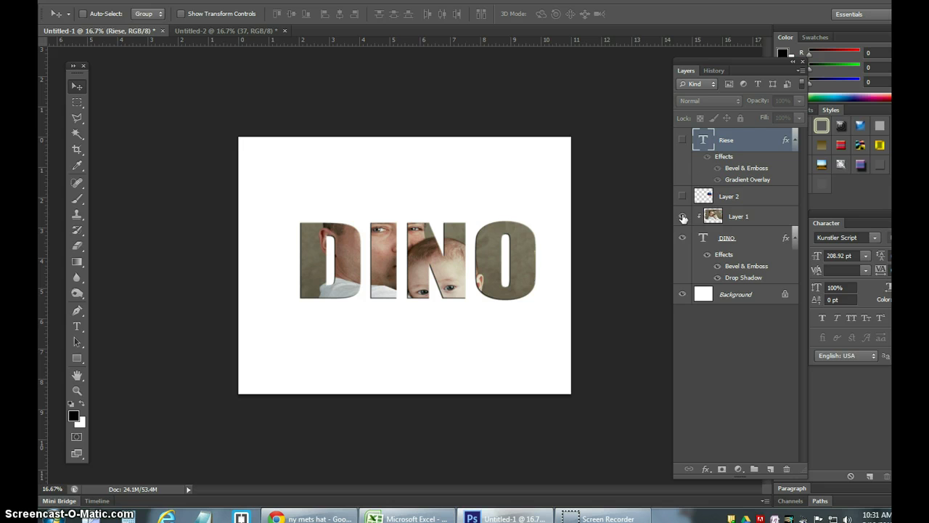
{"action": "left_click", "coordinate": [681, 197]}
{"action": "left_click", "coordinate": [681, 198]}
{"action": "left_click", "coordinate": [681, 197]}
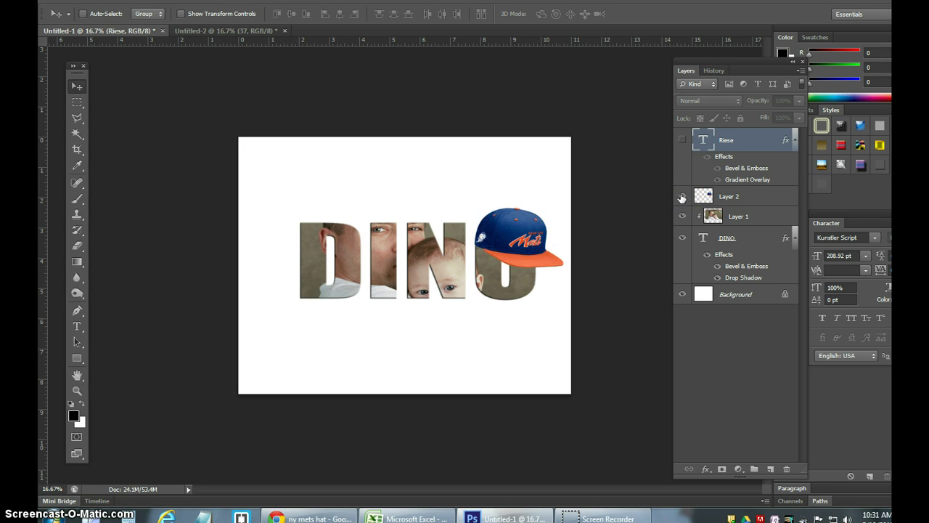
{"action": "left_click", "coordinate": [682, 141]}
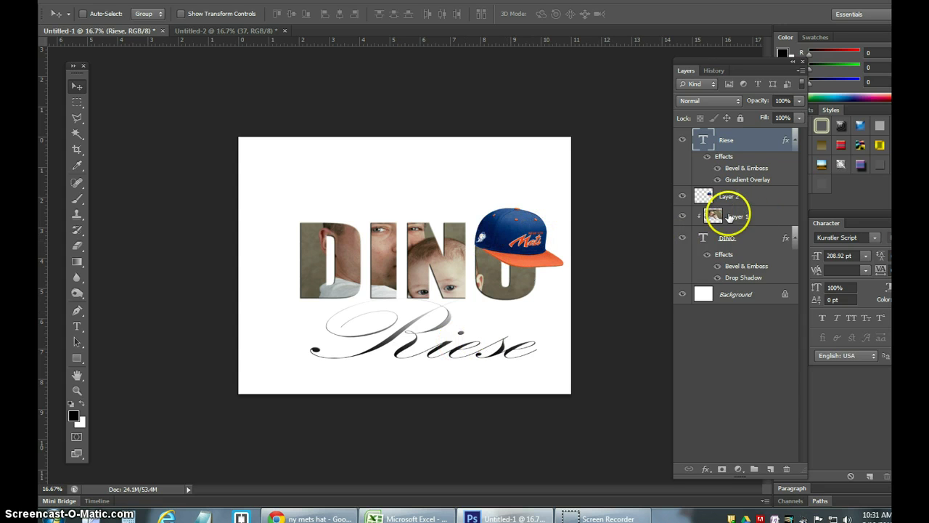
Step: In the Untitled-2 photo document, start a new text layer set in Impact
{"action": "left_click", "coordinate": [246, 32]}
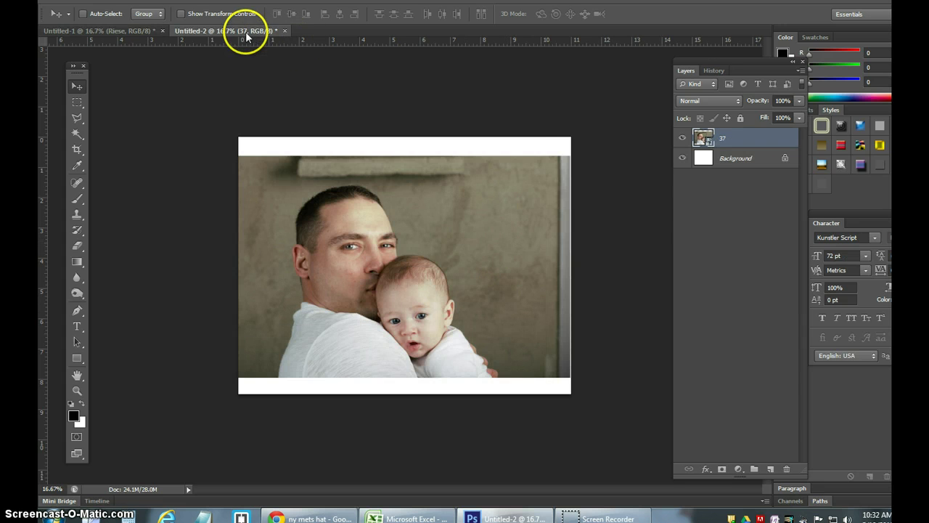
{"action": "mouse_move", "coordinate": [407, 244]}
{"action": "left_mouse_down"}
{"action": "mouse_move", "coordinate": [416, 214]}
{"action": "mouse_move", "coordinate": [429, 232]}
{"action": "mouse_move", "coordinate": [398, 240]}
{"action": "left_mouse_up"}
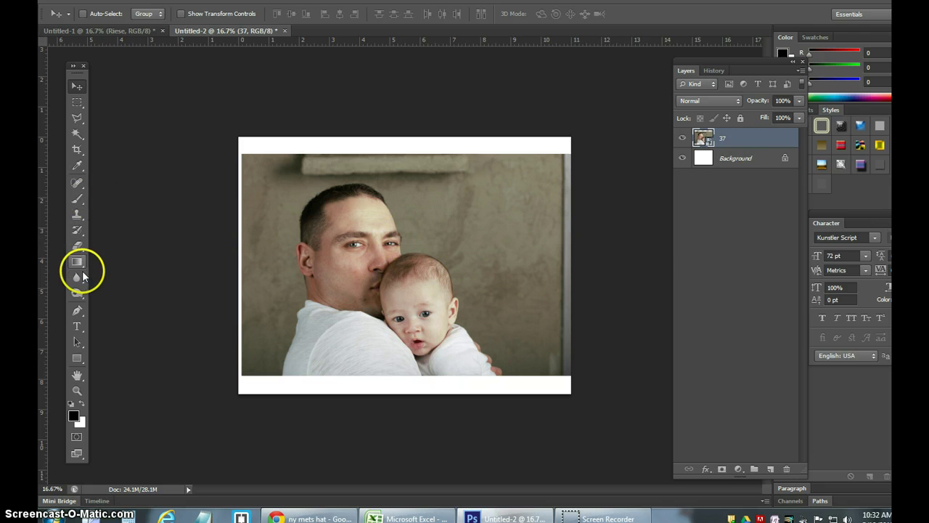
{"action": "left_click", "coordinate": [77, 325]}
{"action": "left_click", "coordinate": [325, 202]}
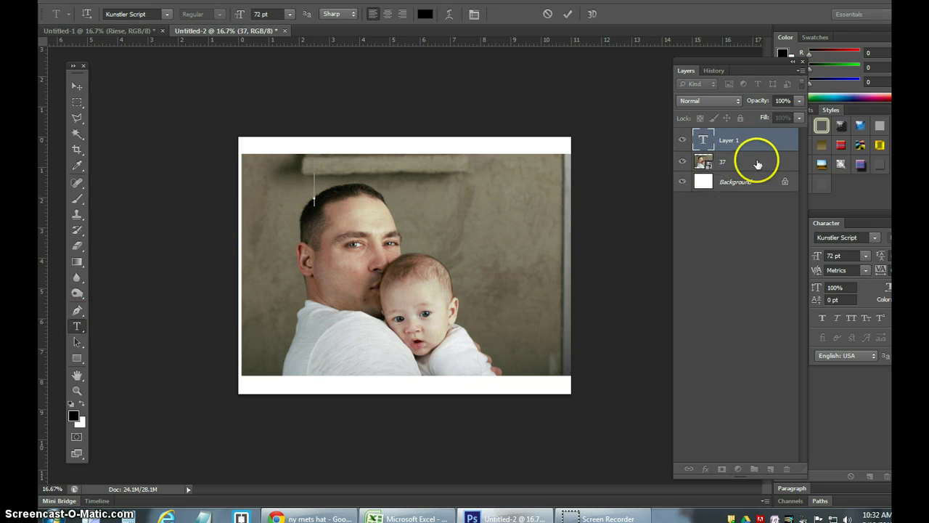
{"action": "left_click", "coordinate": [167, 15]}
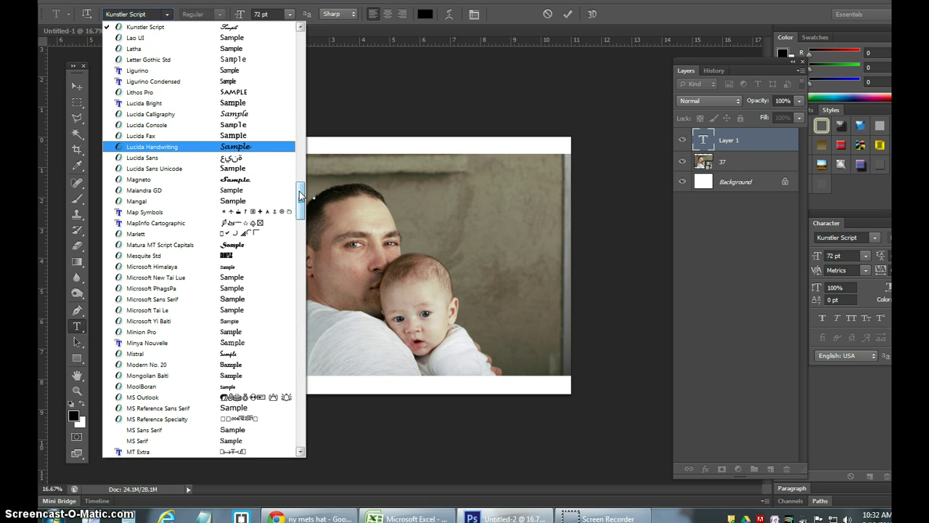
{"action": "left_click_drag", "start_coordinate": [299, 191], "coordinate": [311, 165]}
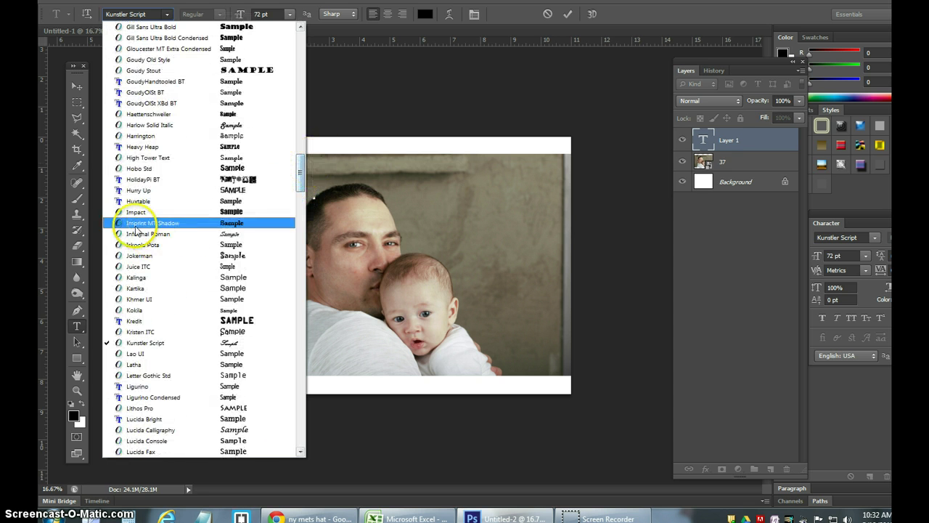
{"action": "left_click", "coordinate": [136, 211]}
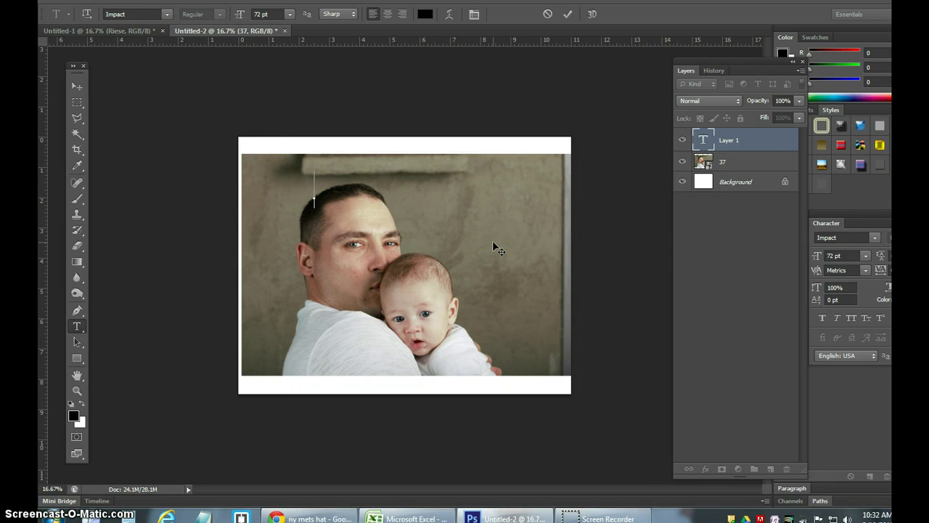
Step: Type 'Dino', scale it across the photo's middle, then move layer 37 above it
{"action": "type", "text": "Dino"}
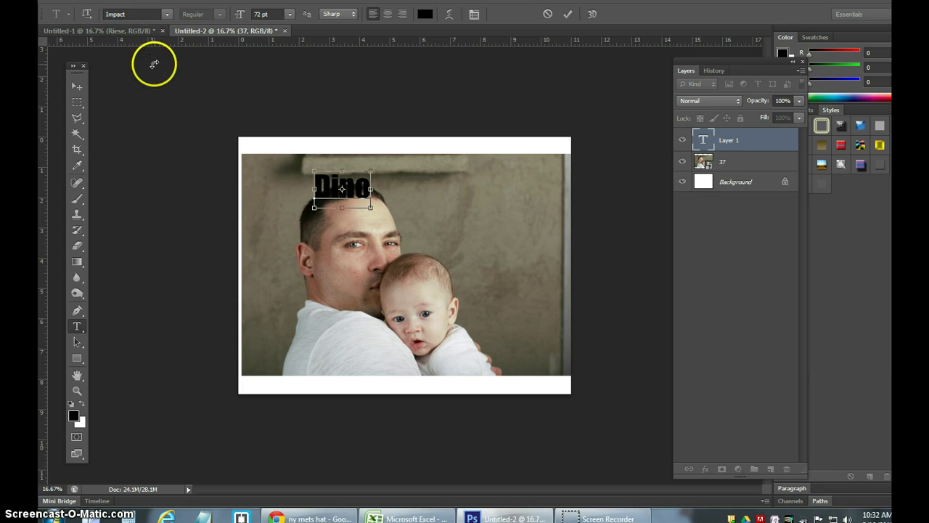
{"action": "left_click", "coordinate": [77, 87]}
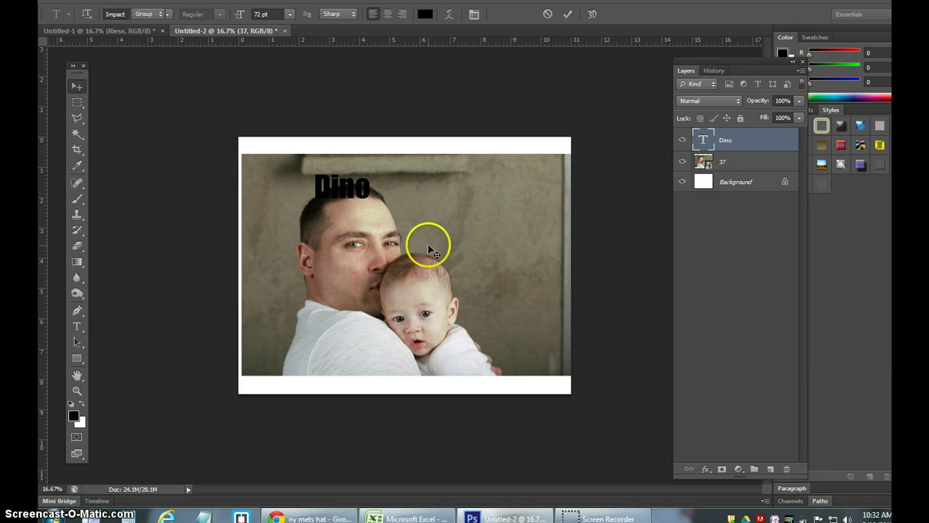
{"action": "key", "text": "ctrl+t"}
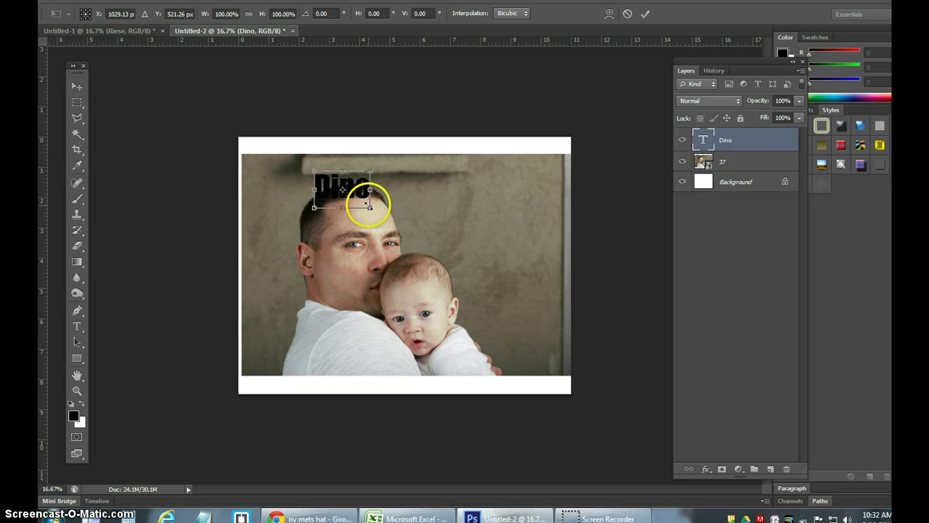
{"action": "left_click_drag", "start_coordinate": [370, 208], "coordinate": [576, 269]}
{"action": "left_click_drag", "start_coordinate": [529, 213], "coordinate": [556, 251]}
{"action": "left_click_drag", "start_coordinate": [546, 299], "coordinate": [561, 328]}
{"action": "mouse_move", "coordinate": [483, 273]}
{"action": "left_mouse_down"}
{"action": "mouse_move", "coordinate": [492, 275]}
{"action": "mouse_move", "coordinate": [493, 259]}
{"action": "left_mouse_up"}
{"action": "left_click", "coordinate": [75, 88]}
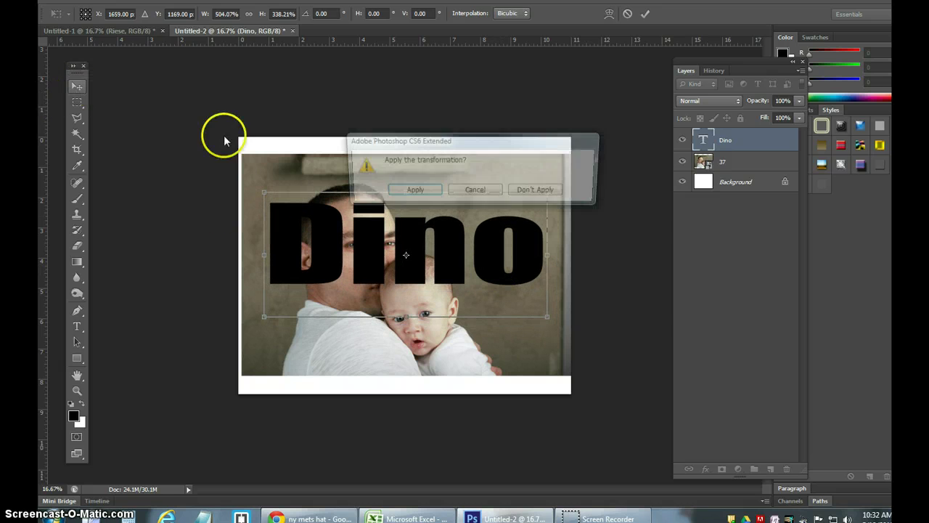
{"action": "left_click", "coordinate": [412, 193]}
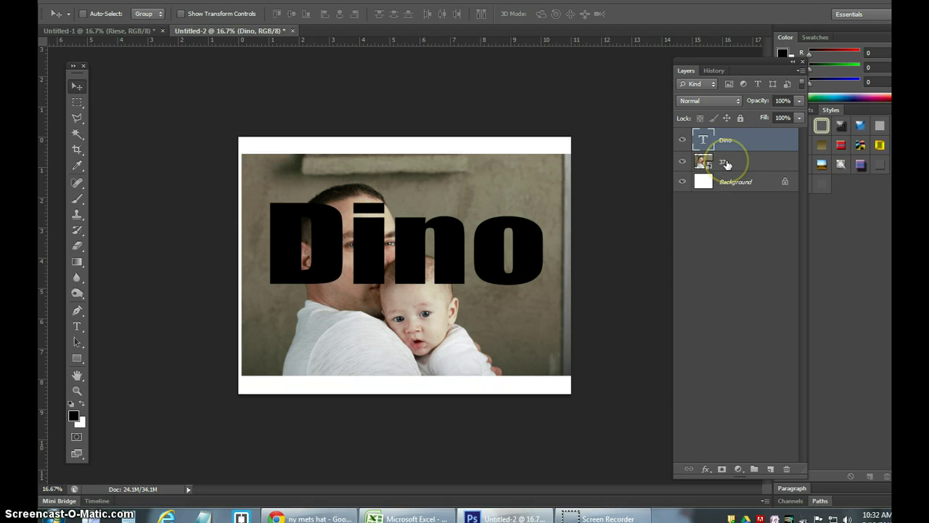
{"action": "left_click_drag", "start_coordinate": [726, 164], "coordinate": [731, 138]}
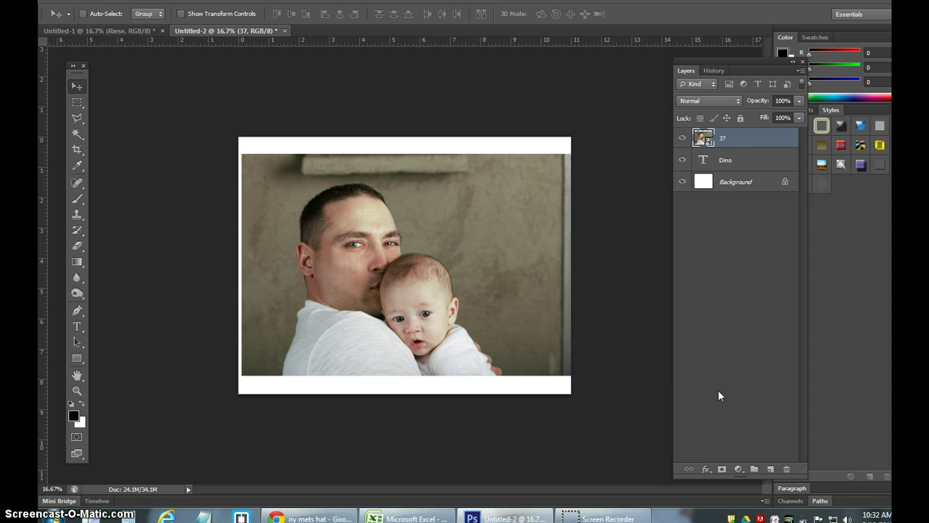
Step: Clip photo layer 37 to the Dino text and reposition the photo inside the letters
{"action": "left_click", "coordinate": [707, 469]}
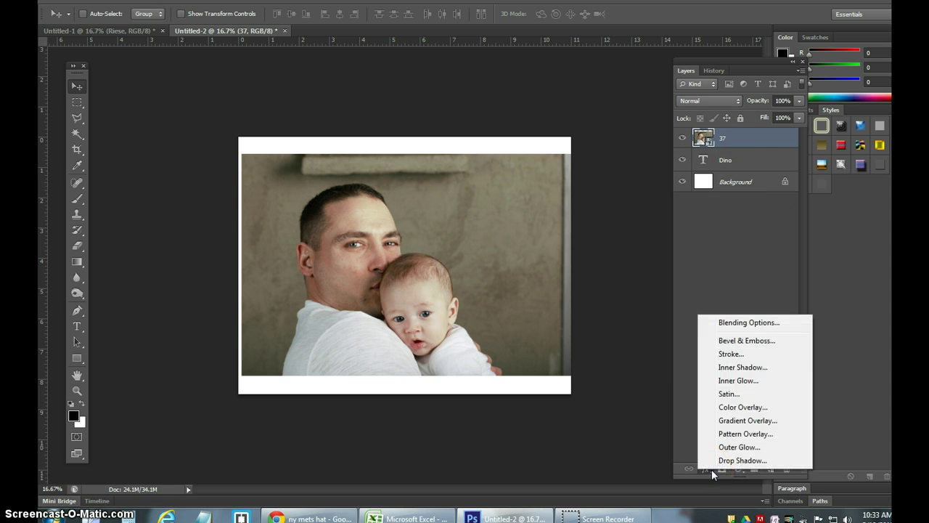
{"action": "left_click", "coordinate": [709, 469]}
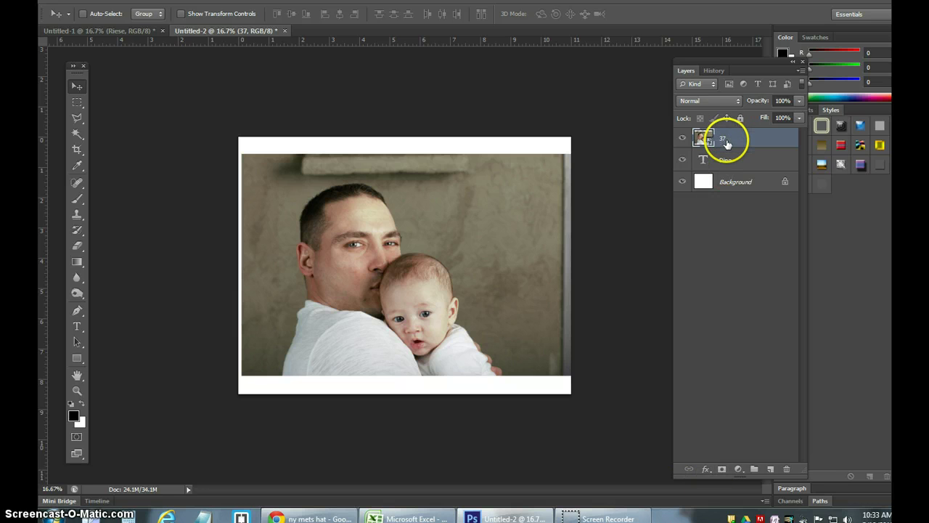
{"action": "right_click", "coordinate": [726, 141]}
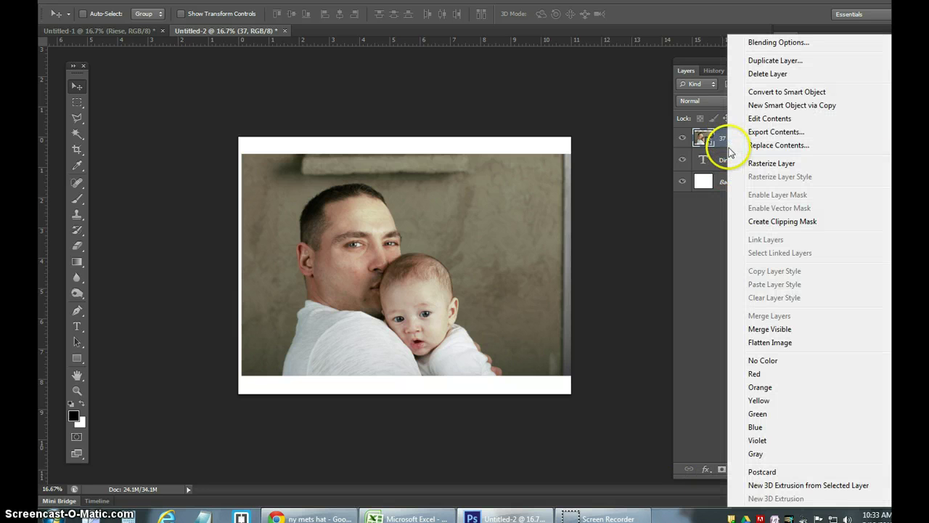
{"action": "left_click", "coordinate": [782, 222]}
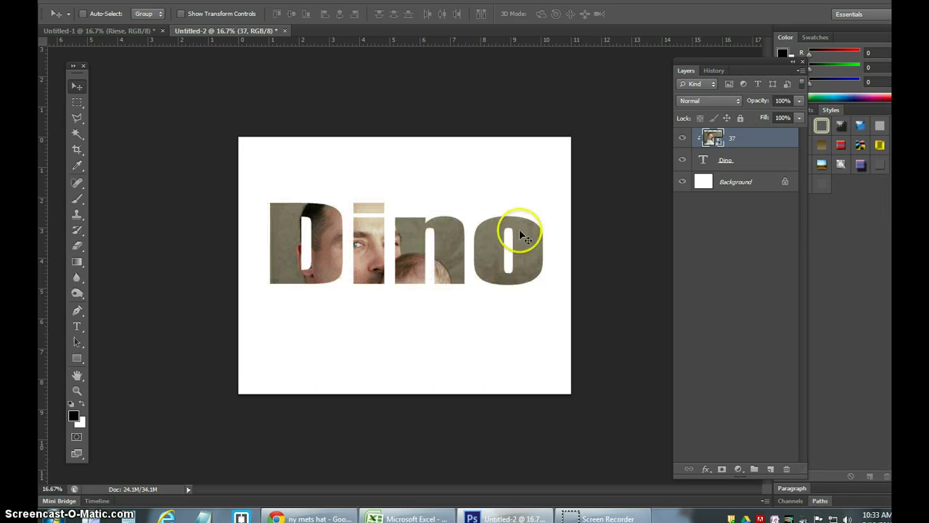
{"action": "left_click_drag", "start_coordinate": [339, 207], "coordinate": [404, 239]}
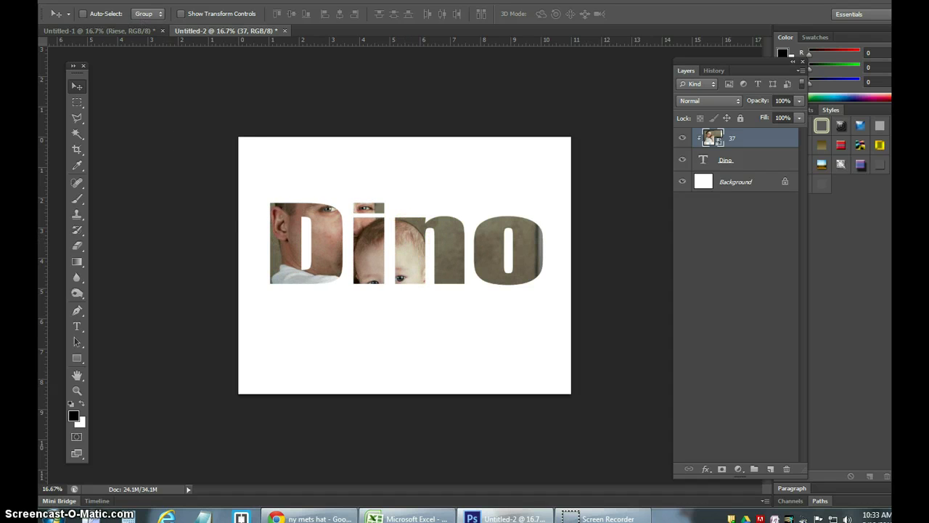
Step: Free-transform the clipped photo, scaling it down and moving it within the letters
{"action": "left_click", "coordinate": [98, 1]}
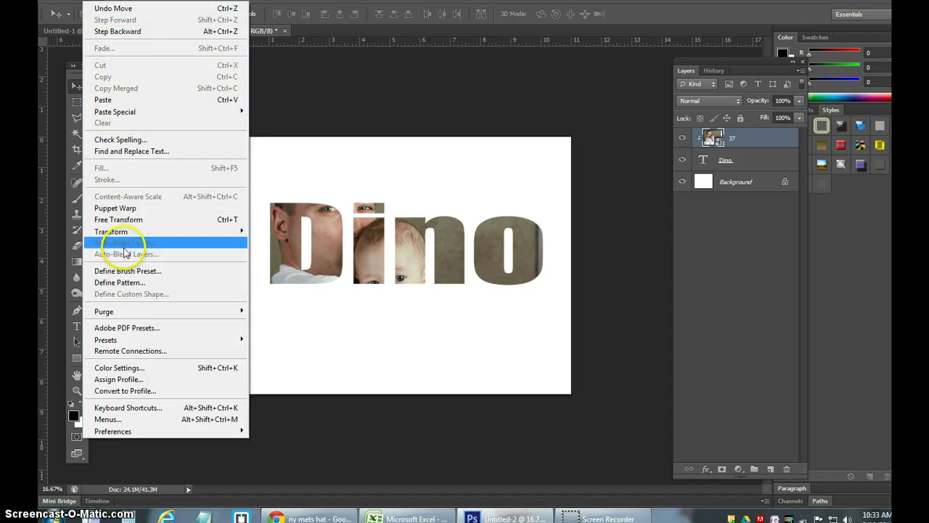
{"action": "left_click", "coordinate": [118, 219]}
{"action": "left_click_drag", "start_coordinate": [545, 338], "coordinate": [546, 341]}
{"action": "left_click_drag", "start_coordinate": [379, 245], "coordinate": [440, 266]}
{"action": "left_click_drag", "start_coordinate": [276, 135], "coordinate": [275, 134]}
{"action": "left_click_drag", "start_coordinate": [357, 177], "coordinate": [309, 164]}
Step: Fine-tune the photo's width and height, apply the transform, and shift it left
{"action": "left_click_drag", "start_coordinate": [421, 193], "coordinate": [424, 196]}
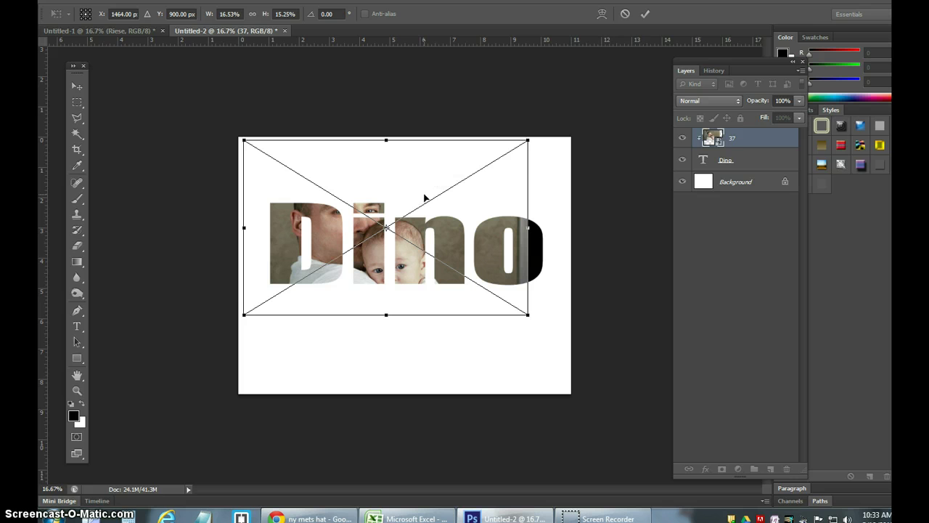
{"action": "mouse_move", "coordinate": [528, 227]}
{"action": "left_mouse_down"}
{"action": "mouse_move", "coordinate": [554, 227]}
{"action": "mouse_move", "coordinate": [498, 228]}
{"action": "mouse_move", "coordinate": [542, 227]}
{"action": "mouse_move", "coordinate": [519, 225]}
{"action": "left_mouse_up"}
{"action": "left_click_drag", "start_coordinate": [374, 313], "coordinate": [374, 325]}
{"action": "left_click_drag", "start_coordinate": [394, 276], "coordinate": [401, 280]}
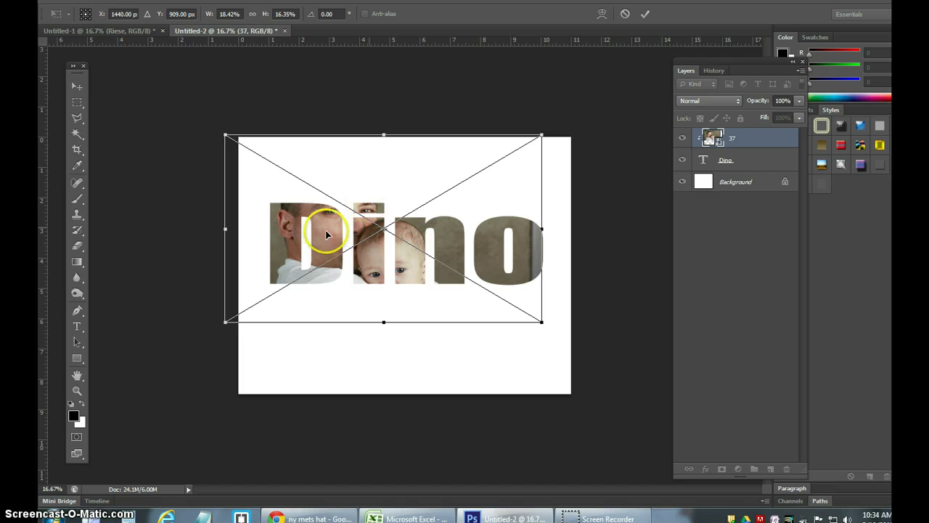
{"action": "left_click", "coordinate": [77, 86]}
{"action": "left_click", "coordinate": [414, 190]}
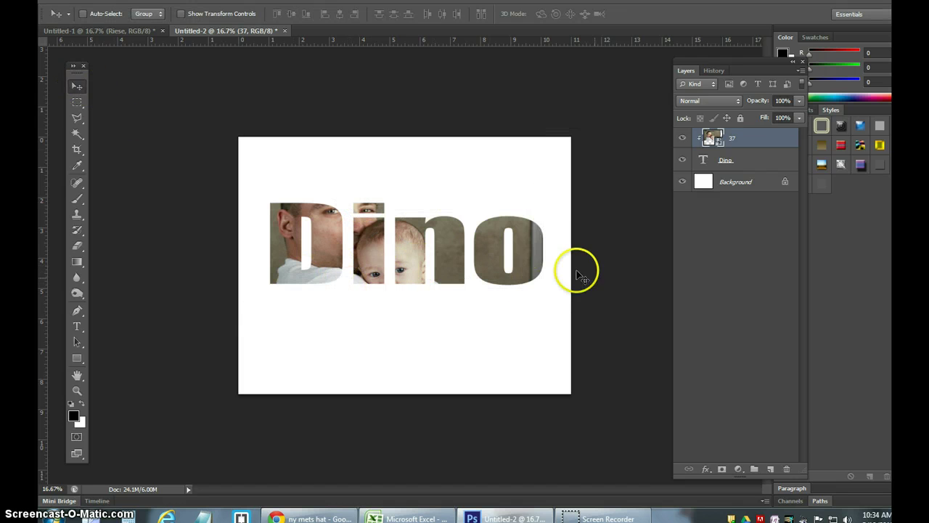
{"action": "left_click_drag", "start_coordinate": [441, 274], "coordinate": [390, 274]}
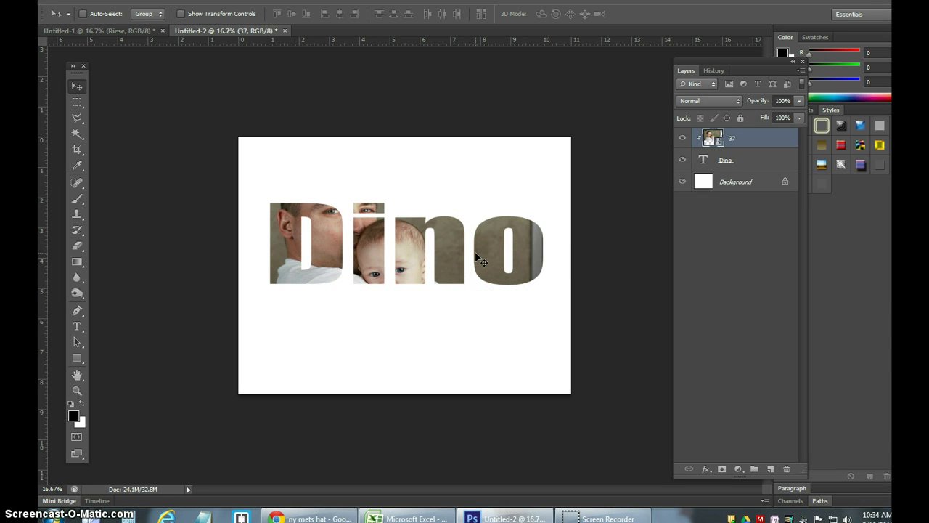
Step: Reposition the photo inside the letters and select the Dino text layer
{"action": "left_click_drag", "start_coordinate": [475, 257], "coordinate": [344, 259]}
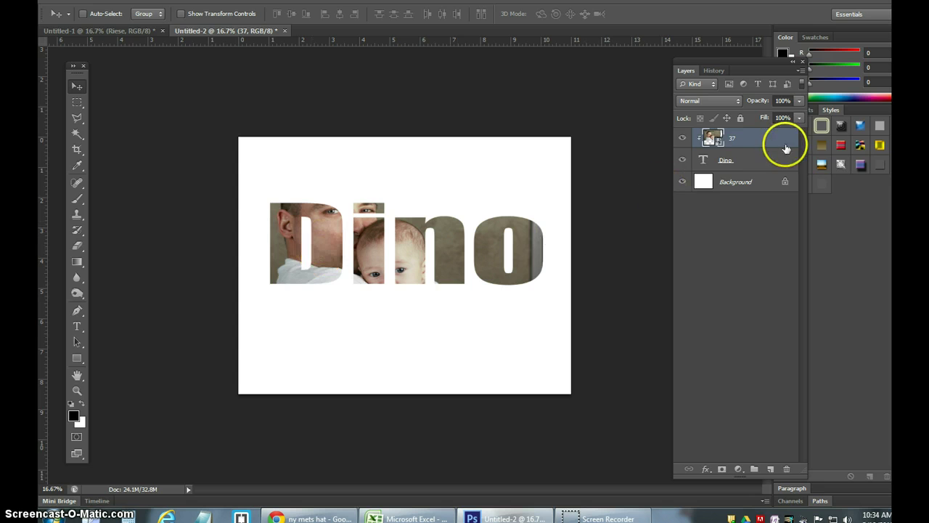
{"action": "left_click", "coordinate": [726, 160]}
{"action": "left_click", "coordinate": [682, 160]}
{"action": "left_click", "coordinate": [683, 160]}
{"action": "left_click", "coordinate": [682, 160]}
{"action": "left_click", "coordinate": [682, 160]}
{"action": "left_click", "coordinate": [741, 161]}
Step: Add Bevel & Emboss with Contour to Dino and enable Drop Shadow
{"action": "left_click", "coordinate": [706, 469]}
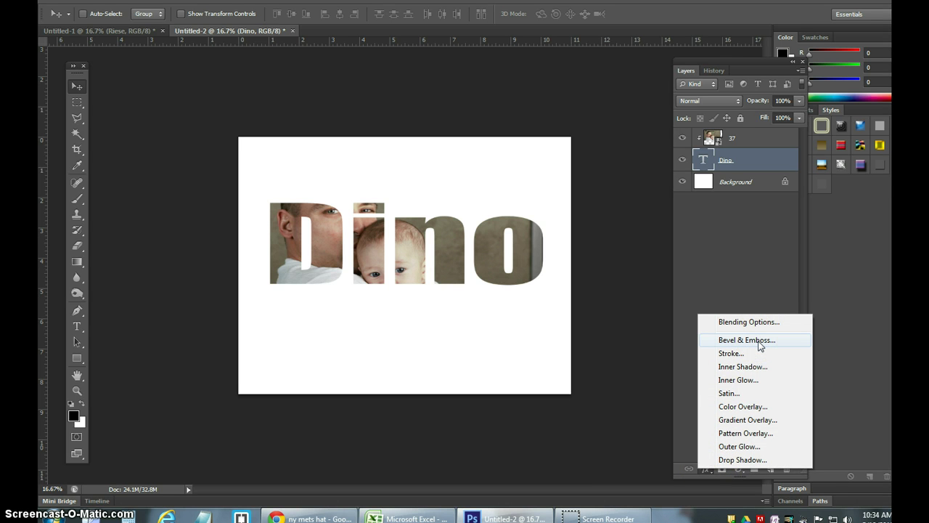
{"action": "left_click", "coordinate": [748, 340]}
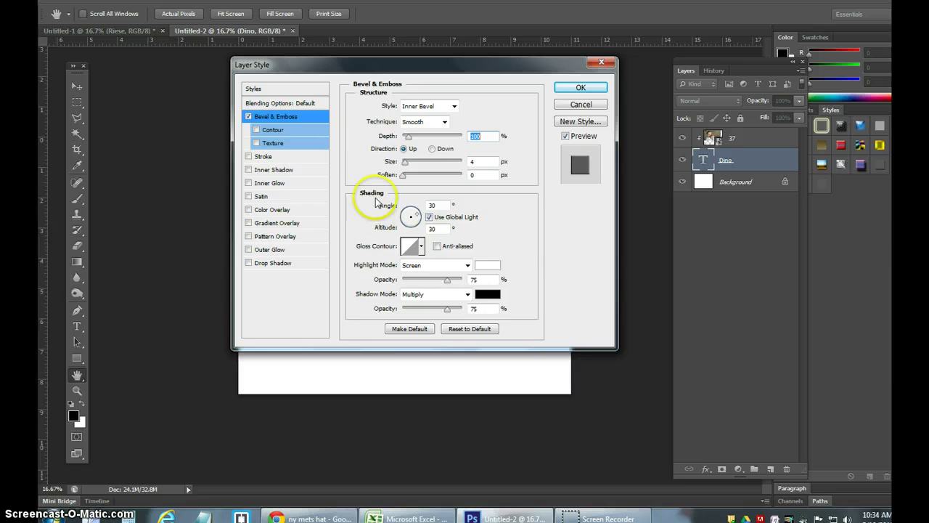
{"action": "left_click_drag", "start_coordinate": [307, 65], "coordinate": [665, 60]}
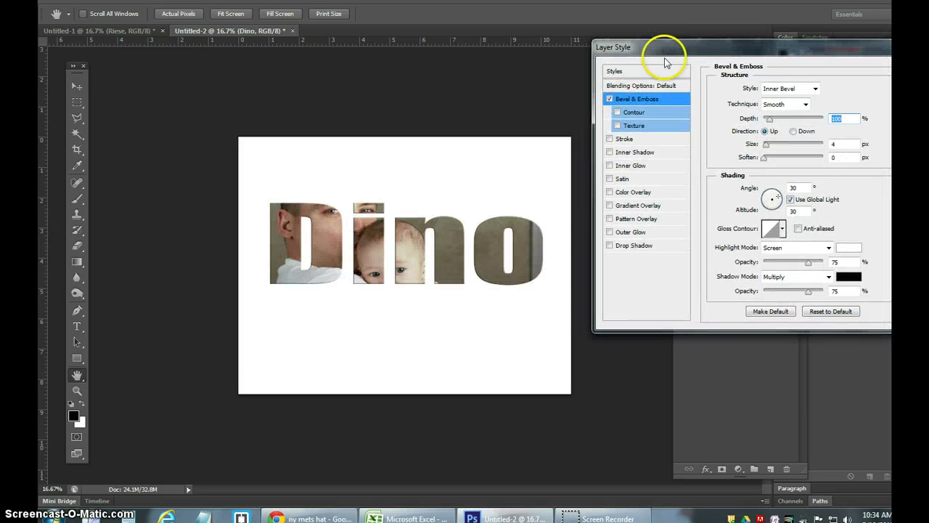
{"action": "left_click", "coordinate": [618, 113]}
{"action": "left_click", "coordinate": [618, 126]}
{"action": "left_click", "coordinate": [610, 139]}
{"action": "left_click", "coordinate": [611, 140]}
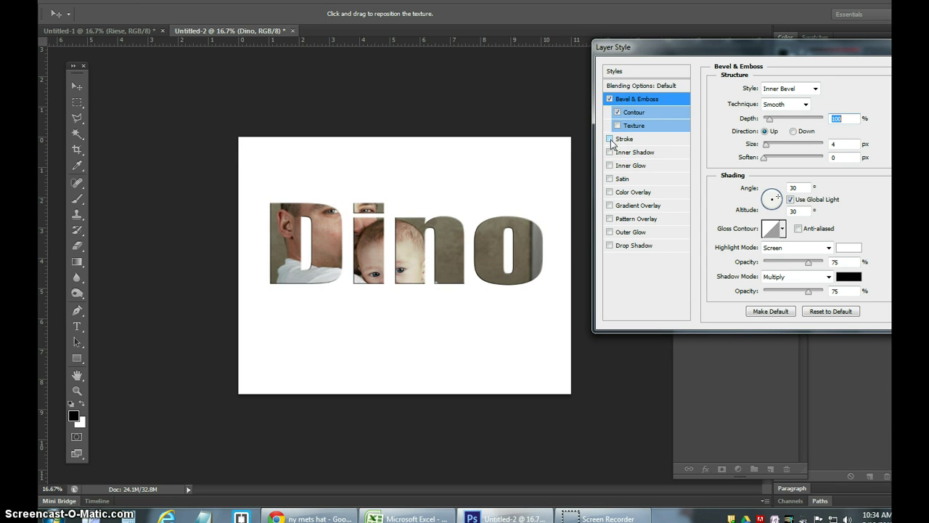
{"action": "left_click", "coordinate": [610, 246]}
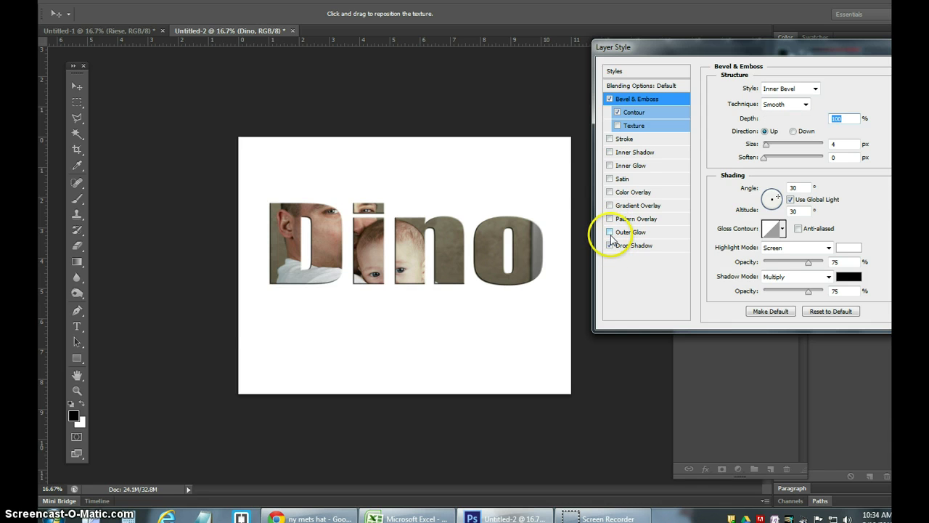
Step: Try and remove Pattern, Color, Gradient Overlay, Satin, Inner Glow and Inner Shadow effects
{"action": "left_click", "coordinate": [610, 219]}
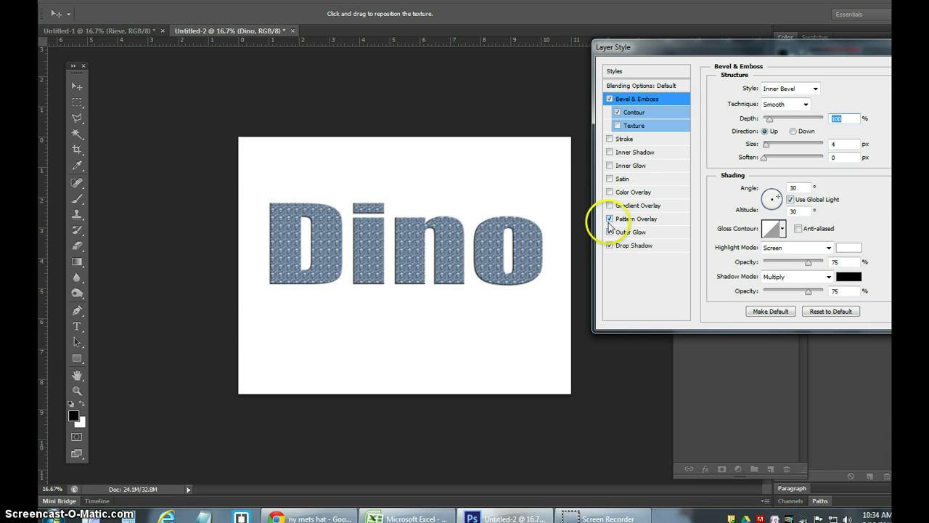
{"action": "left_click", "coordinate": [610, 219]}
{"action": "left_click", "coordinate": [610, 205]}
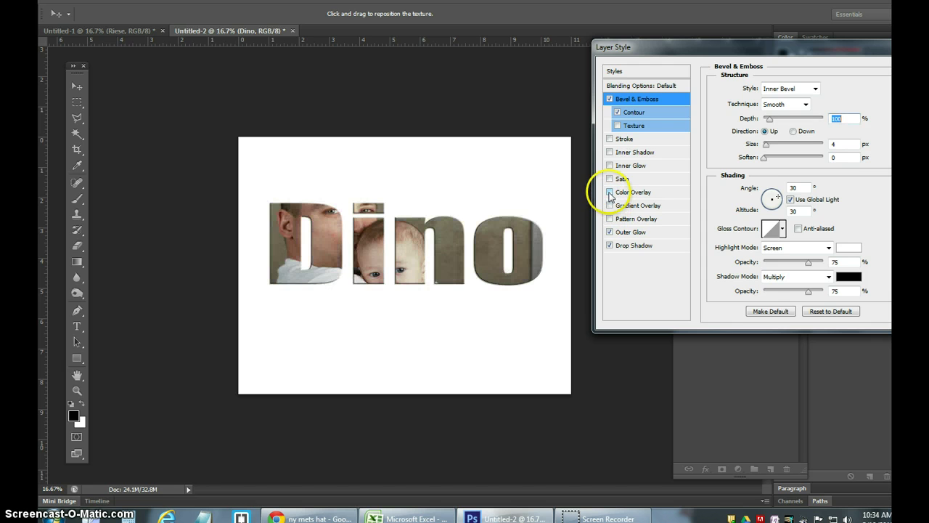
{"action": "left_click", "coordinate": [609, 192]}
{"action": "left_click", "coordinate": [610, 178]}
{"action": "left_click", "coordinate": [610, 178]}
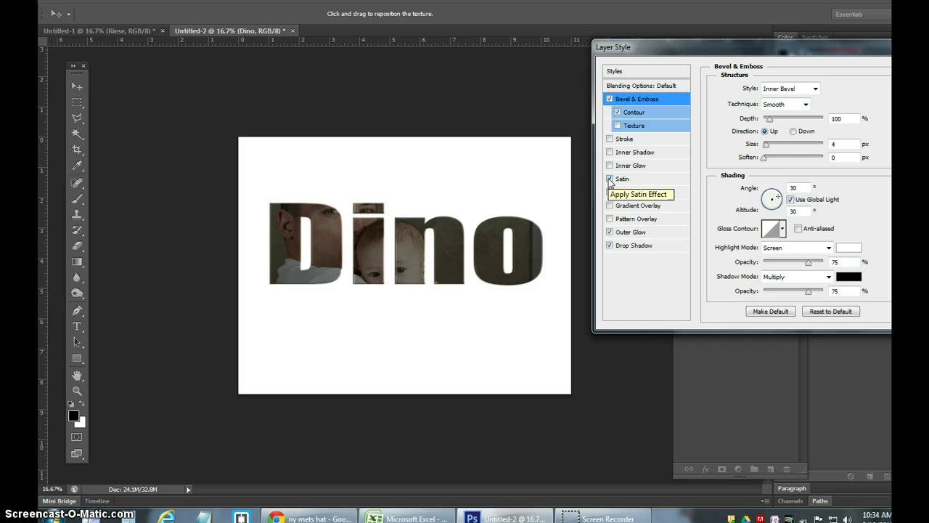
{"action": "left_click", "coordinate": [610, 177]}
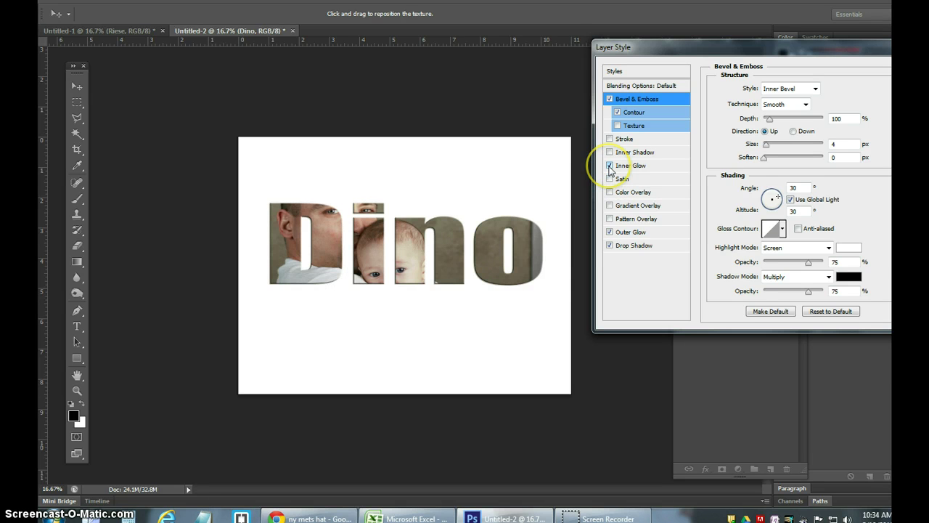
{"action": "left_click", "coordinate": [610, 165]}
{"action": "left_click", "coordinate": [610, 153]}
{"action": "left_click", "coordinate": [609, 138]}
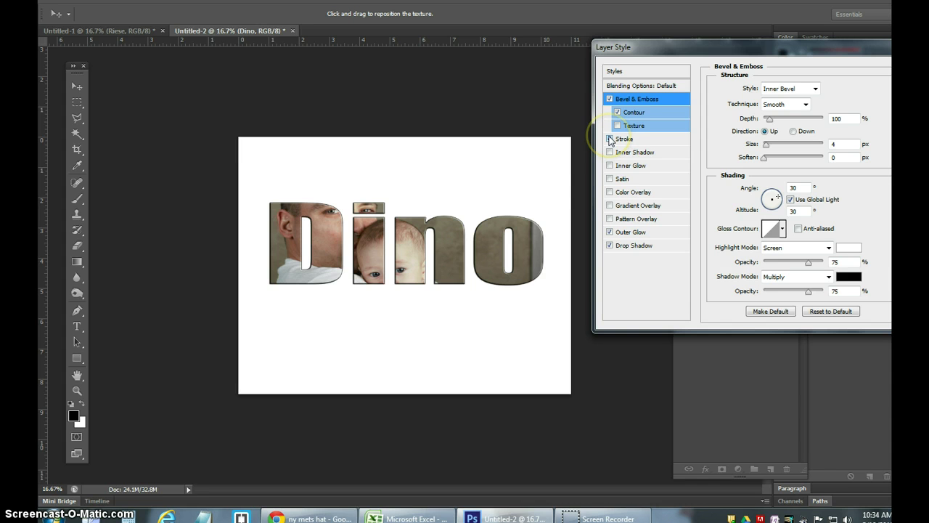
Step: Add a Stroke outline to Dino and confirm the layer style
{"action": "left_click", "coordinate": [610, 138]}
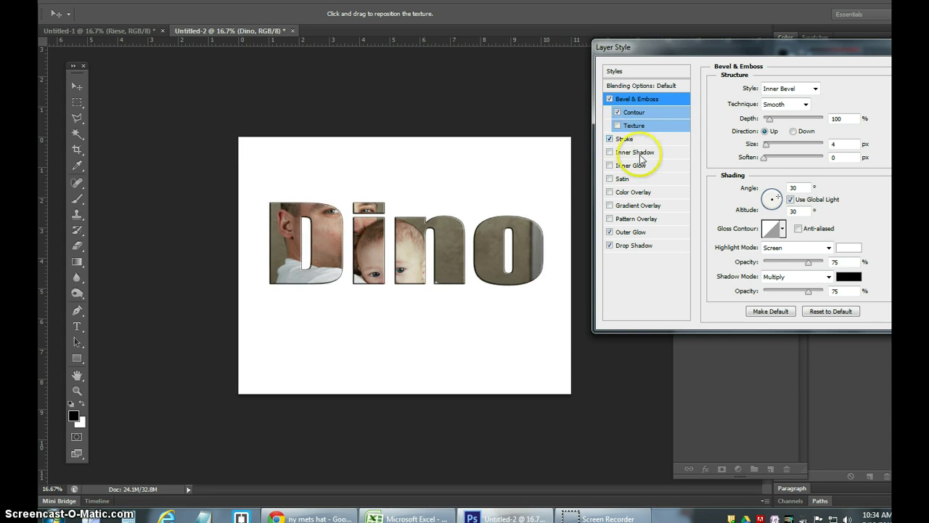
{"action": "left_click_drag", "start_coordinate": [747, 47], "coordinate": [497, 71]}
{"action": "left_click", "coordinate": [712, 68]}
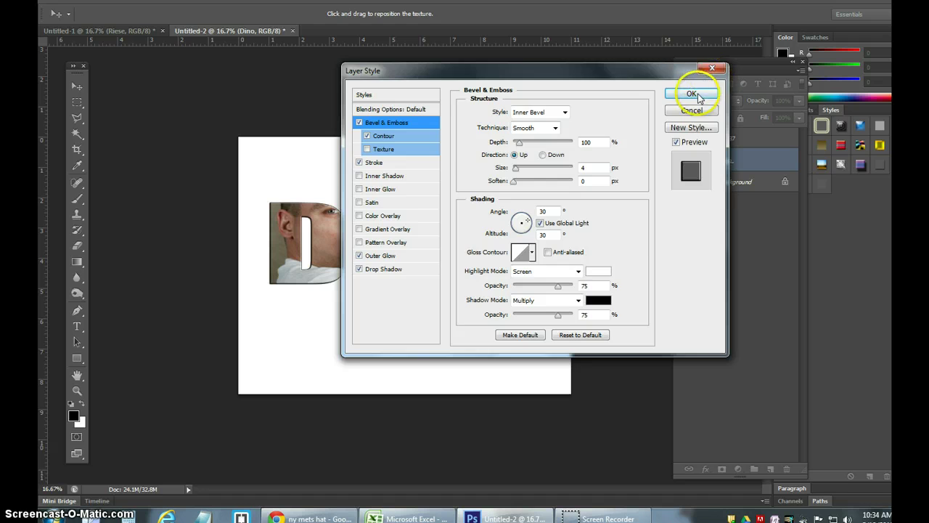
{"action": "left_click", "coordinate": [691, 93]}
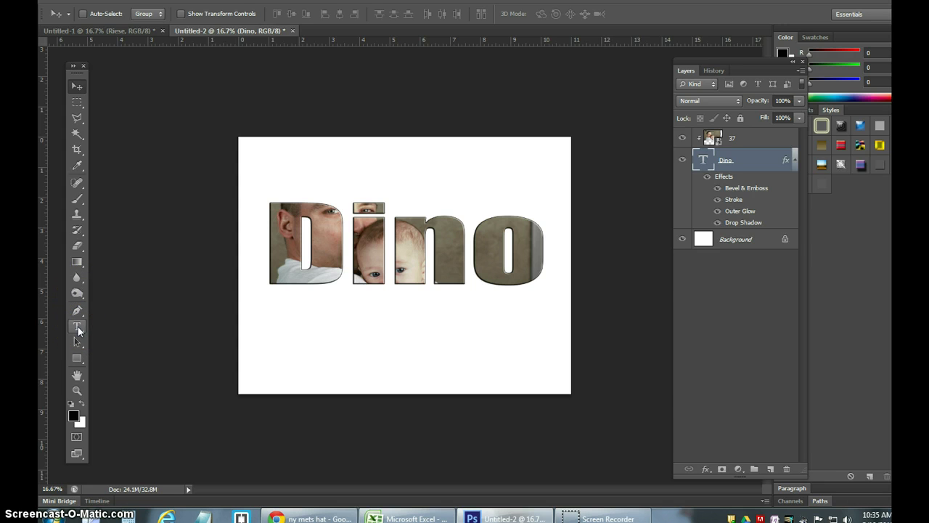
Step: Add a first white text line below Dino and move it up over the letters
{"action": "left_click", "coordinate": [77, 328]}
{"action": "left_click", "coordinate": [286, 310]}
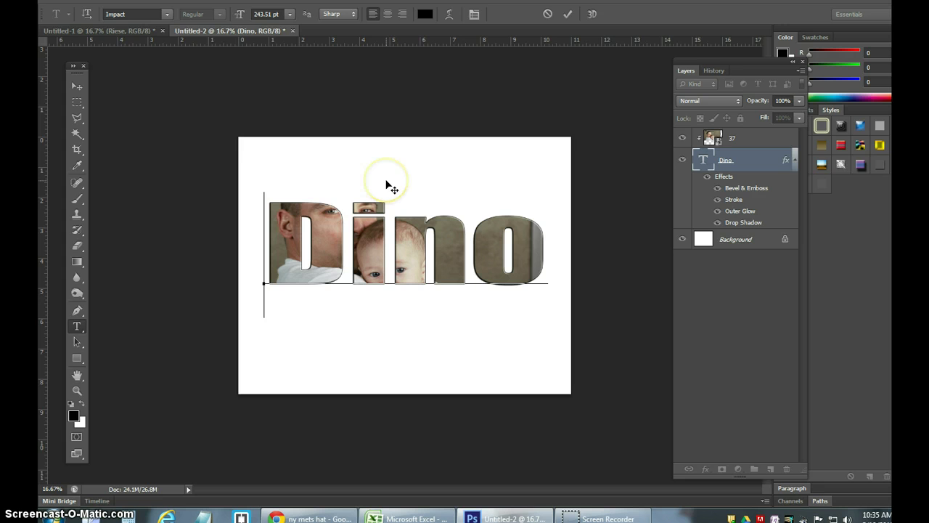
{"action": "left_click", "coordinate": [77, 86]}
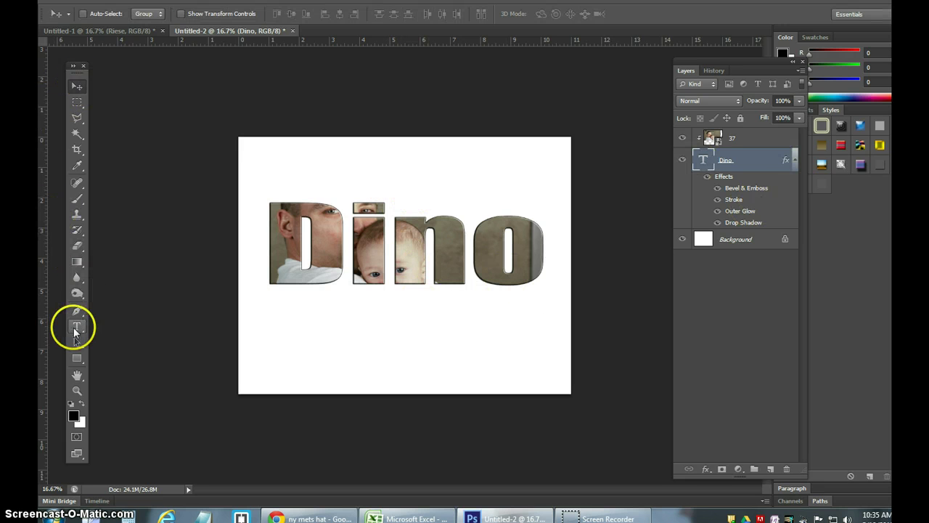
{"action": "left_click", "coordinate": [77, 326]}
{"action": "left_click", "coordinate": [421, 344]}
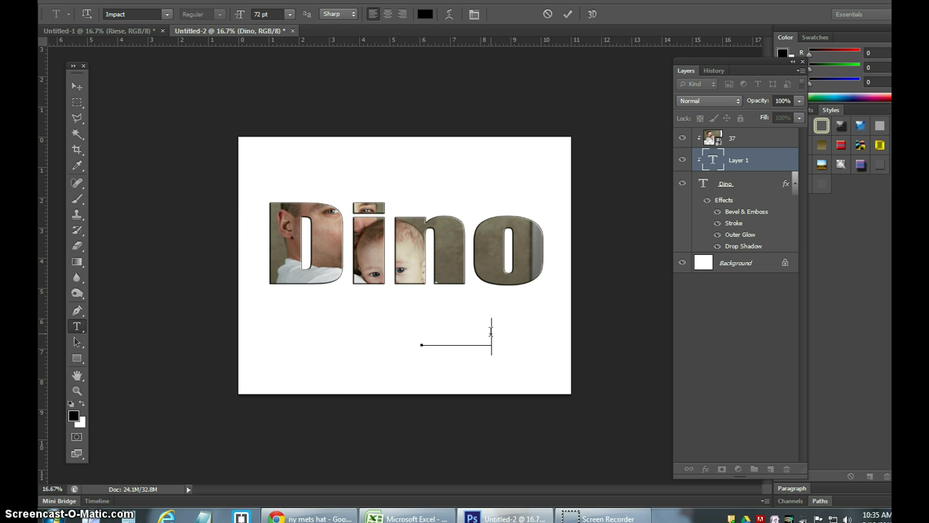
{"action": "left_click_drag", "start_coordinate": [491, 331], "coordinate": [360, 333]}
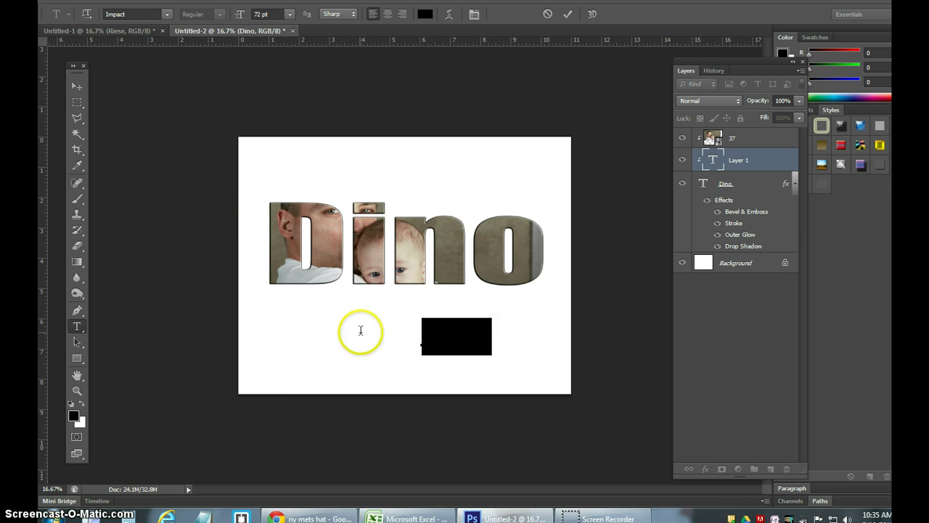
{"action": "left_click", "coordinate": [77, 86]}
{"action": "left_click_drag", "start_coordinate": [472, 332], "coordinate": [333, 177]}
{"action": "left_click", "coordinate": [734, 138]}
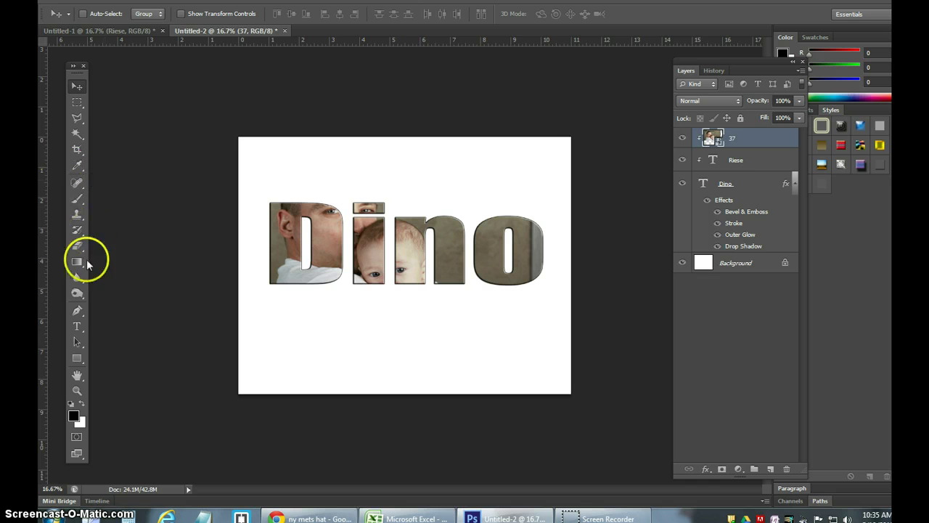
Step: Create the word Riese on a new text layer set in Kunstler Script
{"action": "left_click", "coordinate": [78, 328]}
{"action": "left_click", "coordinate": [403, 186]}
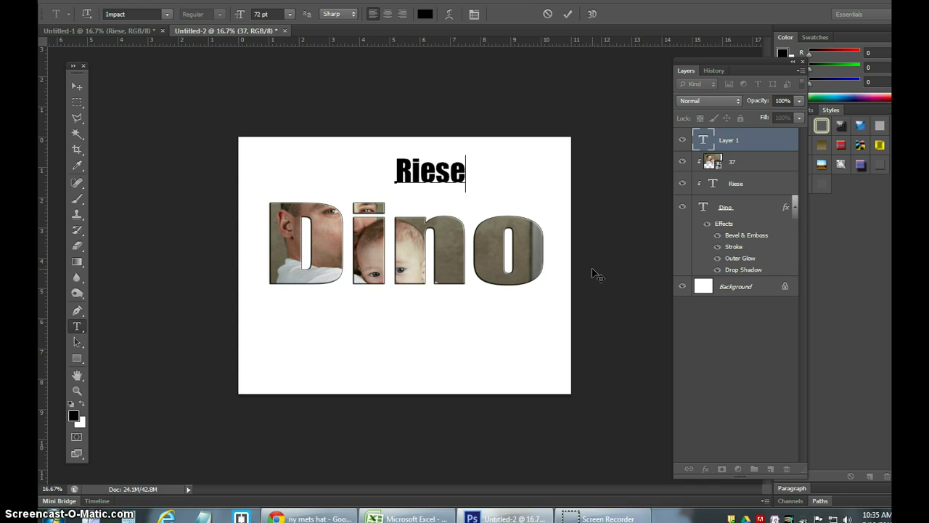
{"action": "left_click_drag", "start_coordinate": [462, 173], "coordinate": [373, 176]}
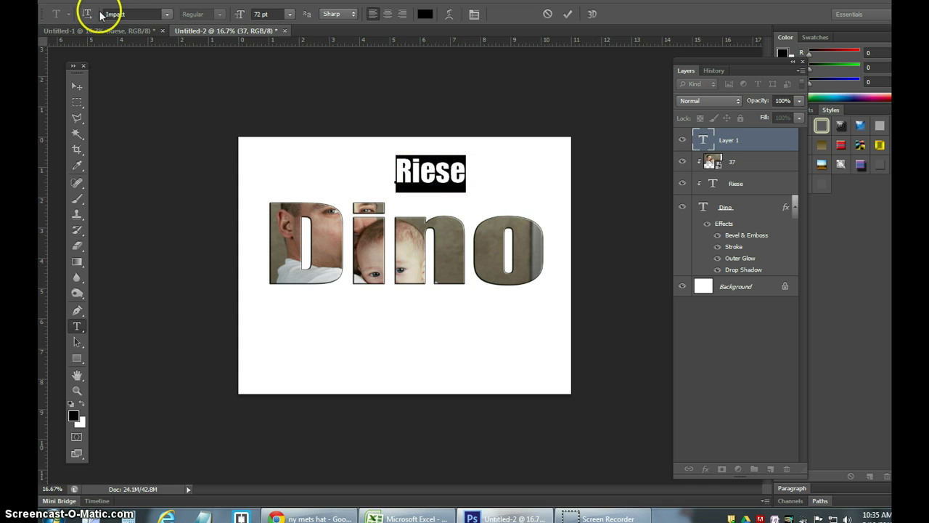
{"action": "left_click", "coordinate": [168, 15]}
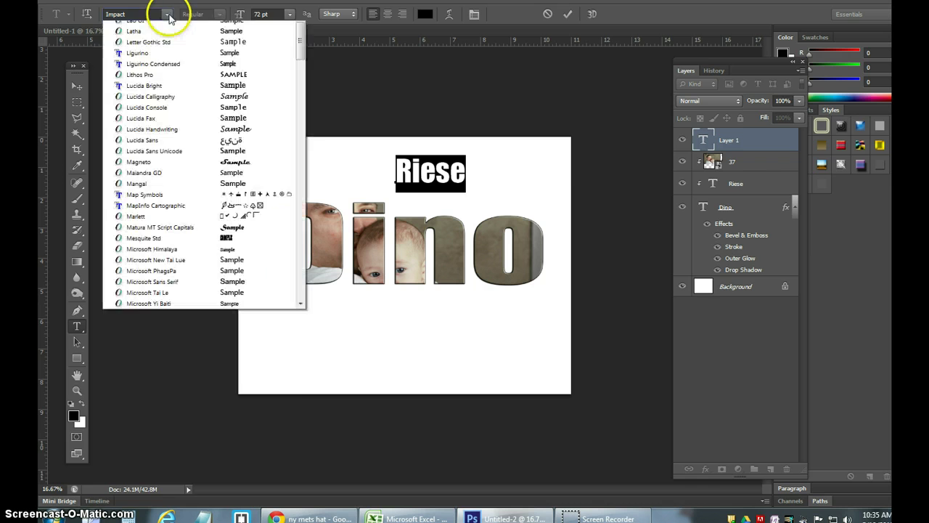
{"action": "left_click", "coordinate": [232, 161]}
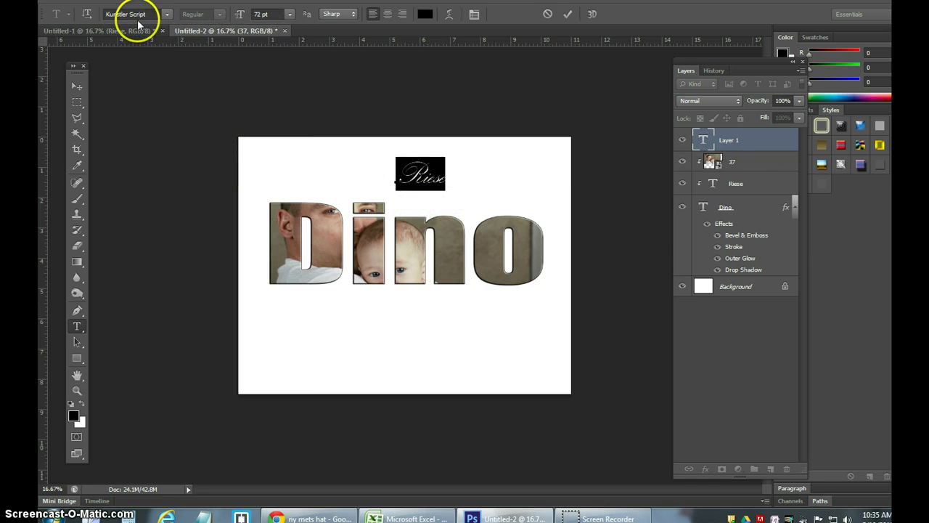
{"action": "left_click", "coordinate": [167, 15]}
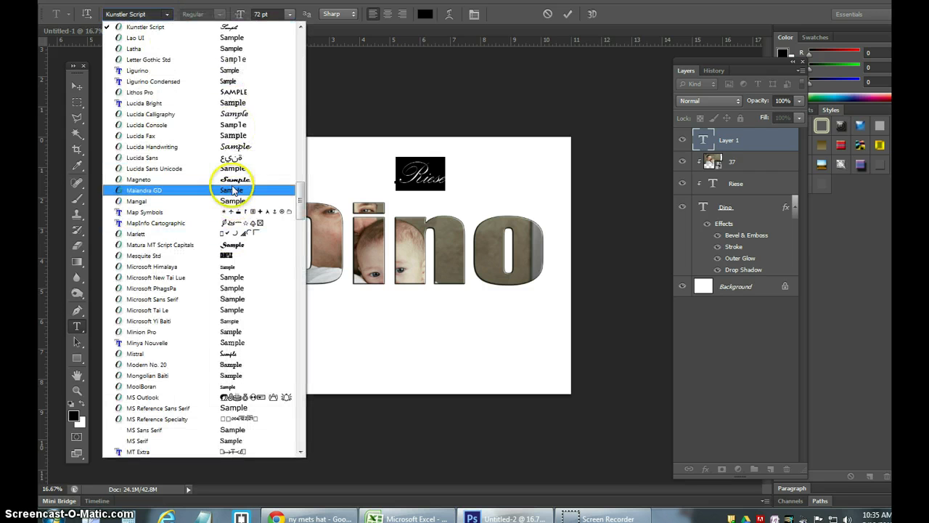
{"action": "left_click", "coordinate": [414, 177]}
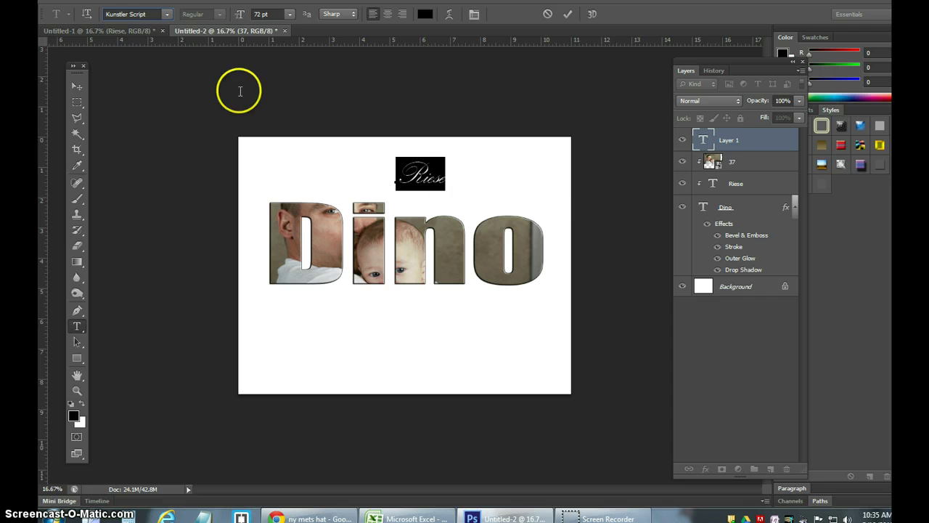
{"action": "left_click", "coordinate": [425, 210]}
Step: Enlarge Riese with Free Transform and move it beneath the right half of Dino
{"action": "key", "text": "ctrl+t"}
{"action": "left_click_drag", "start_coordinate": [426, 197], "coordinate": [554, 241]}
{"action": "left_click_drag", "start_coordinate": [491, 167], "coordinate": [479, 172]}
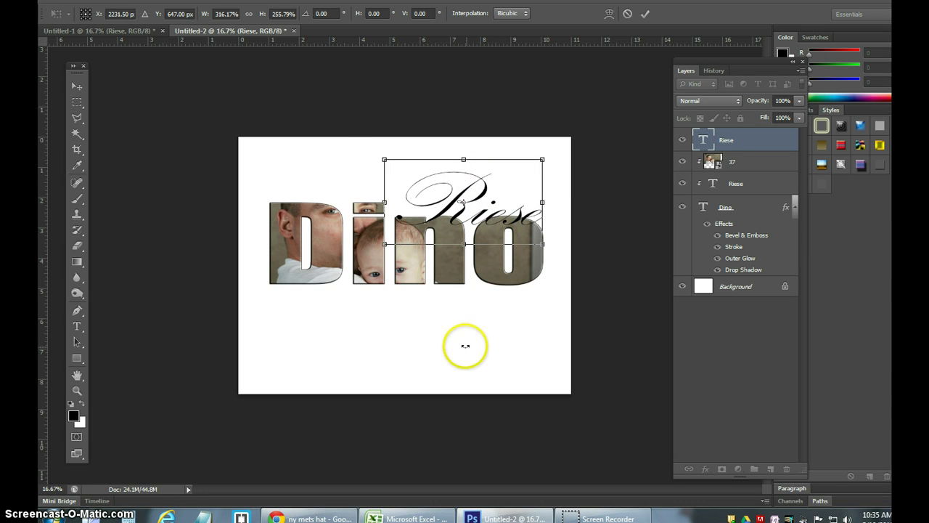
{"action": "left_click", "coordinate": [77, 85]}
{"action": "left_click", "coordinate": [408, 190]}
{"action": "left_click_drag", "start_coordinate": [518, 201], "coordinate": [455, 303]}
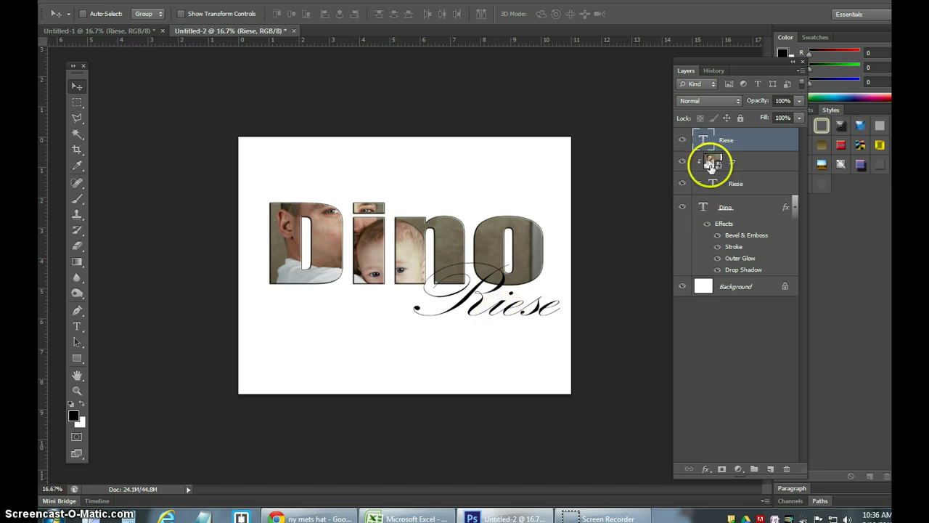
{"action": "left_click", "coordinate": [305, 518]}
Step: Copy the blue and orange Mets cap image from Chrome's hat results, then return to Photoshop
{"action": "scroll", "coordinate": [438, 264], "scroll_direction": "down", "scroll_amount": 5}
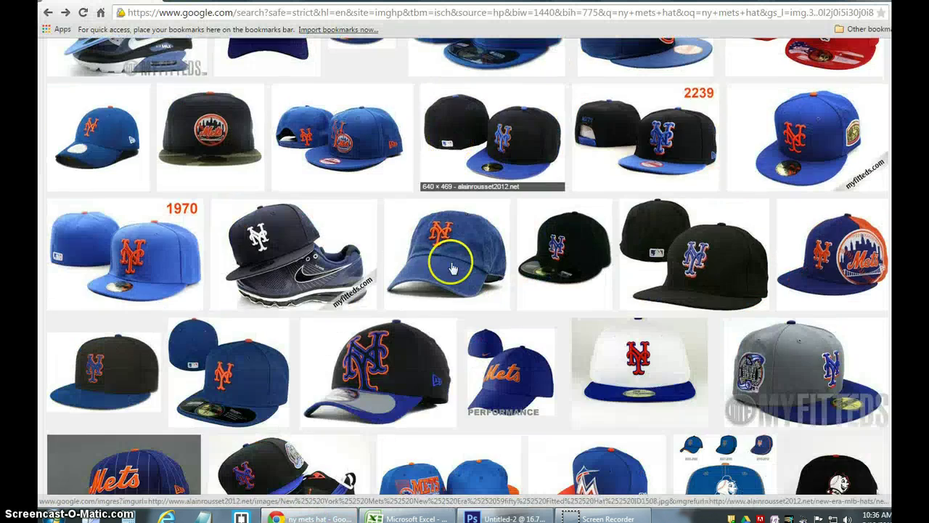
{"action": "scroll", "coordinate": [452, 268], "scroll_direction": "up", "scroll_amount": 1}
{"action": "scroll", "coordinate": [452, 268], "scroll_direction": "down", "scroll_amount": 5}
{"action": "left_click", "coordinate": [456, 270]}
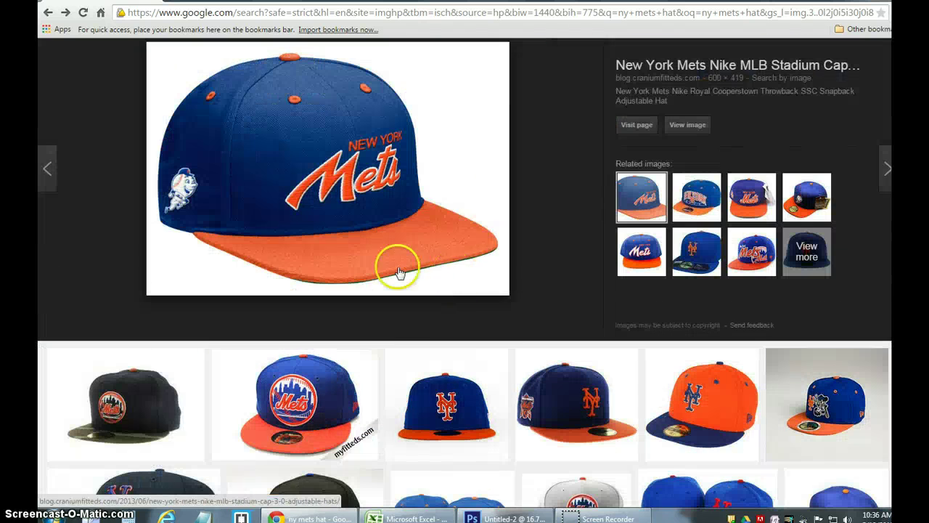
{"action": "right_click", "coordinate": [346, 206]}
{"action": "left_click", "coordinate": [373, 315]}
{"action": "left_click", "coordinate": [490, 517]}
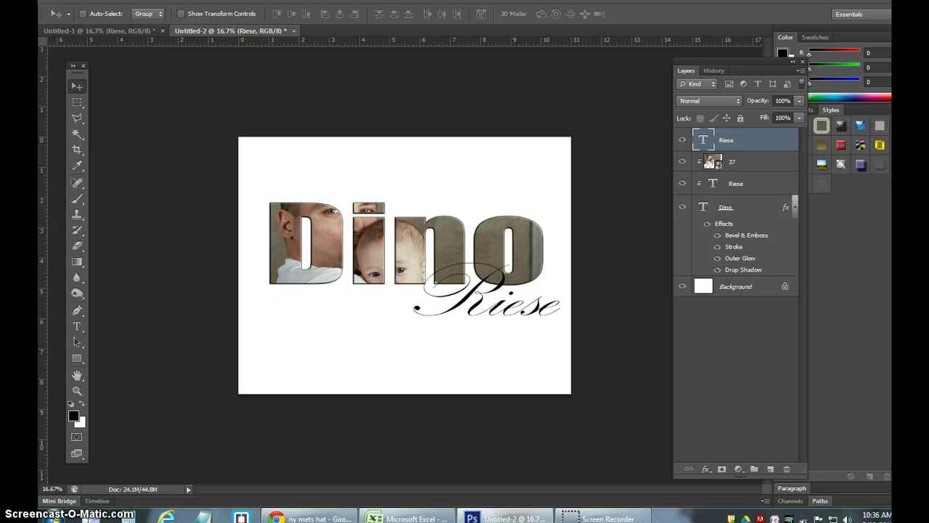
Step: Paste the cap as a new layer and remove its white backdrop using a colour selection
{"action": "left_click", "coordinate": [90, 4]}
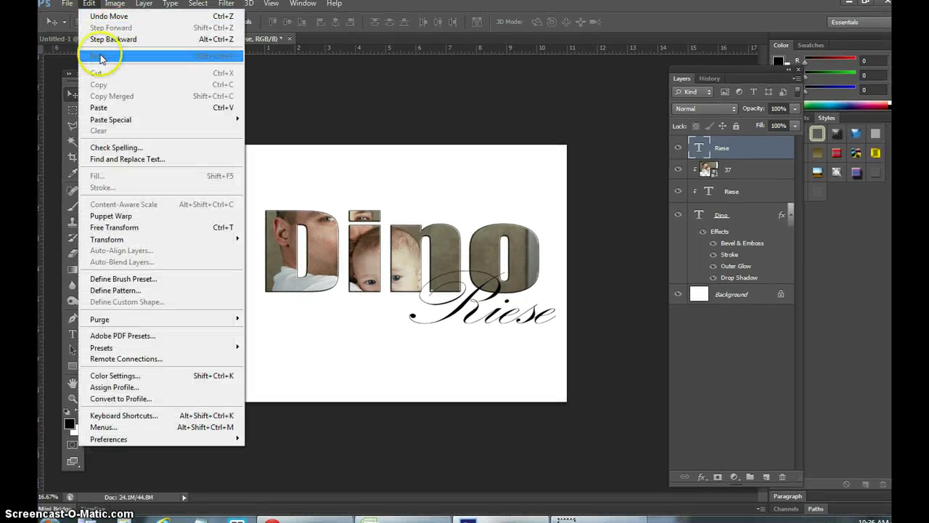
{"action": "left_click", "coordinate": [100, 108]}
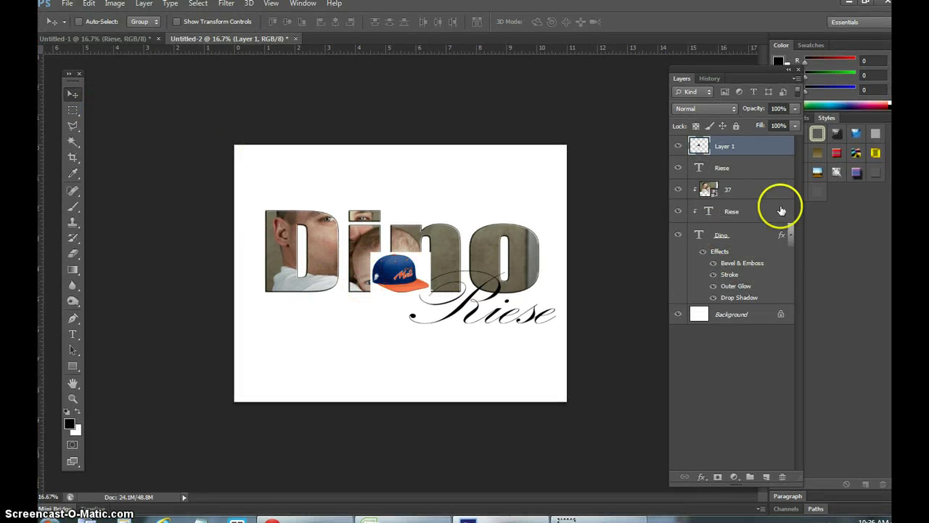
{"action": "left_click", "coordinate": [677, 315]}
{"action": "left_click", "coordinate": [72, 141]}
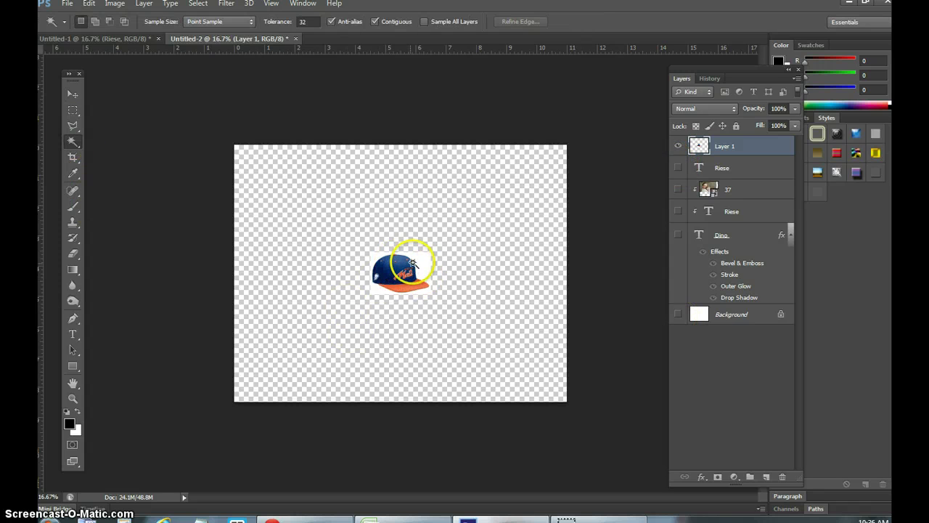
{"action": "left_click", "coordinate": [545, 295]}
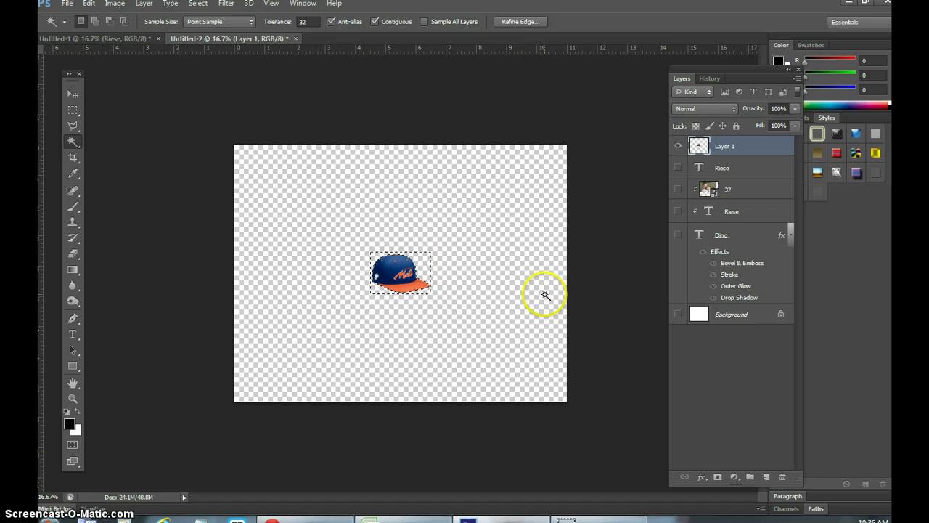
{"action": "left_click", "coordinate": [197, 4]}
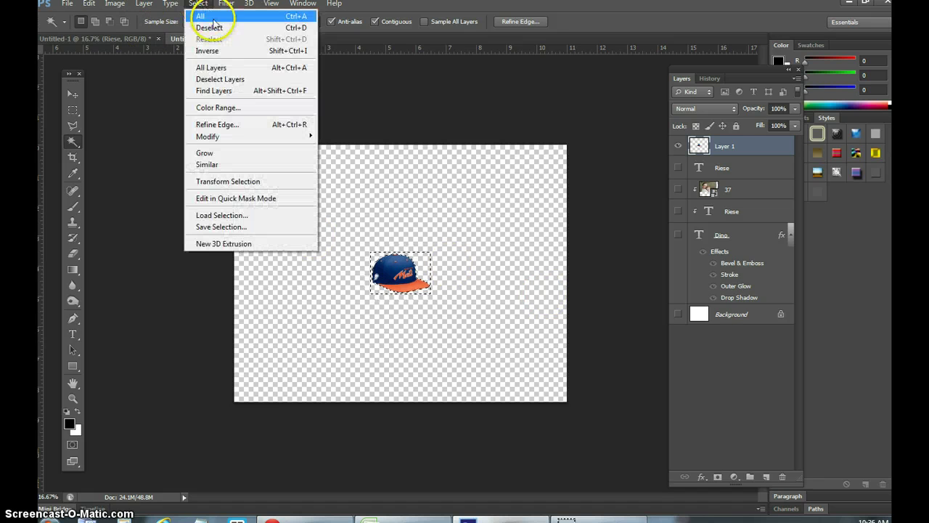
{"action": "left_click", "coordinate": [215, 29]}
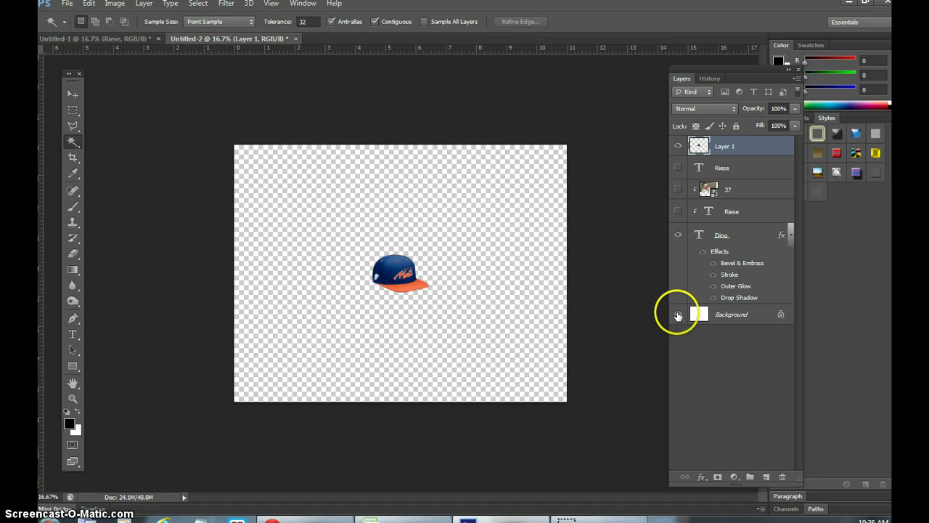
{"action": "left_click", "coordinate": [677, 315]}
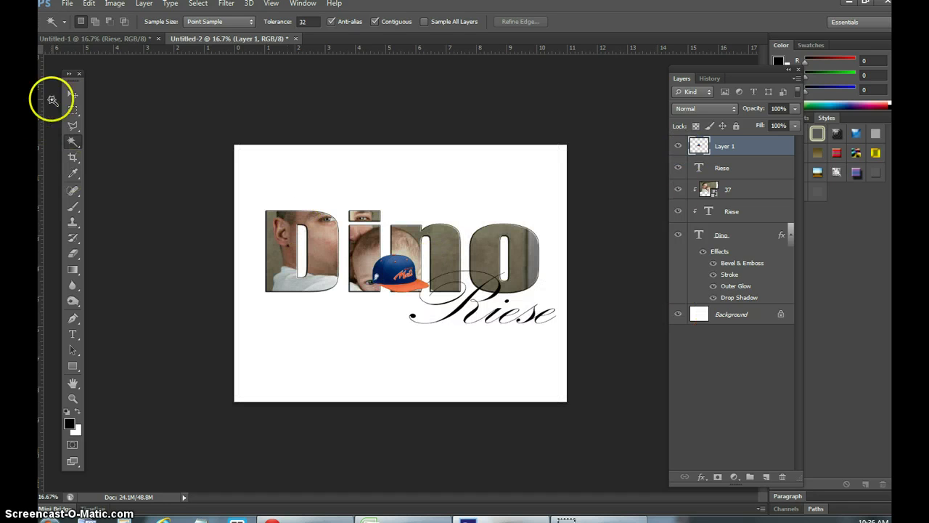
{"action": "left_click", "coordinate": [88, 4]}
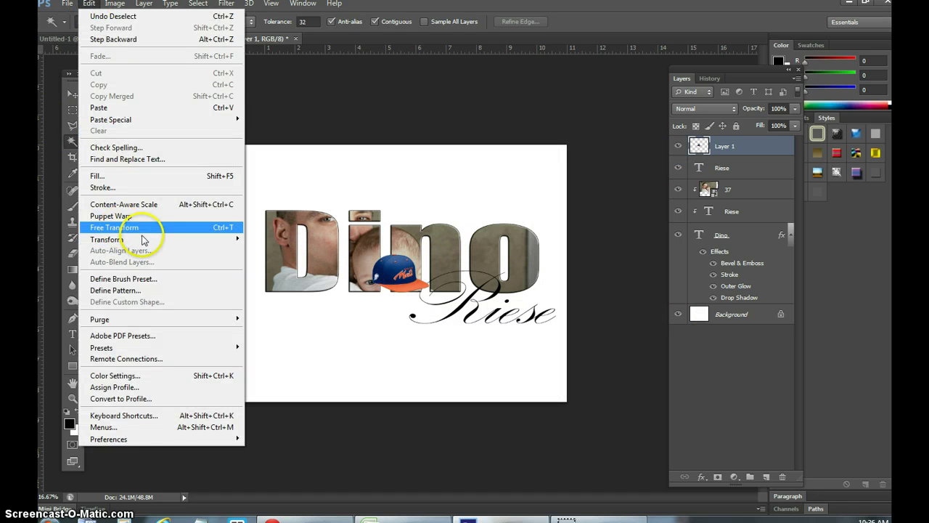
Step: Move the cap from the n onto the o, tilt and shrink it, and apply
{"action": "left_click", "coordinate": [137, 226]}
{"action": "left_click_drag", "start_coordinate": [406, 272], "coordinate": [491, 162]}
{"action": "left_click_drag", "start_coordinate": [479, 204], "coordinate": [488, 212]}
{"action": "mouse_move", "coordinate": [564, 285]}
{"action": "left_mouse_down"}
{"action": "mouse_move", "coordinate": [556, 265]}
{"action": "mouse_move", "coordinate": [552, 272]}
{"action": "left_mouse_up"}
{"action": "left_click_drag", "start_coordinate": [521, 217], "coordinate": [485, 187]}
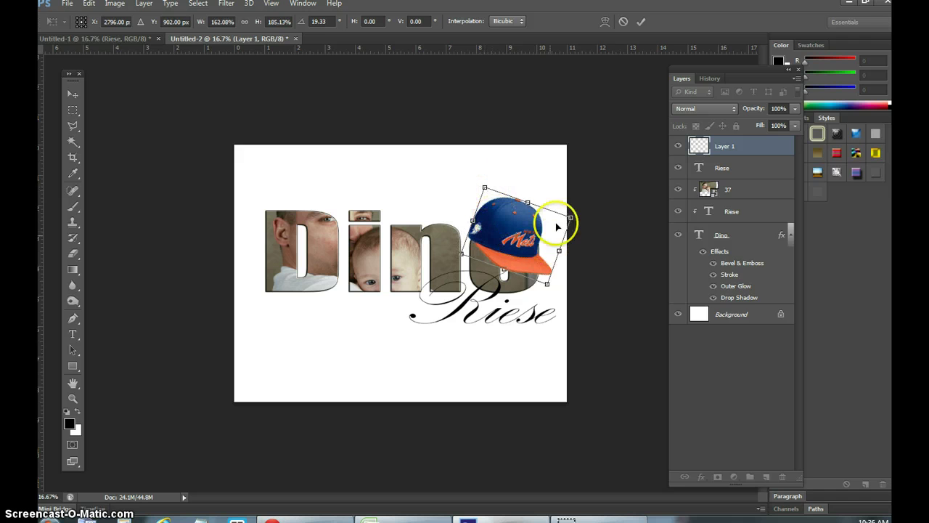
{"action": "left_click_drag", "start_coordinate": [572, 201], "coordinate": [521, 210]}
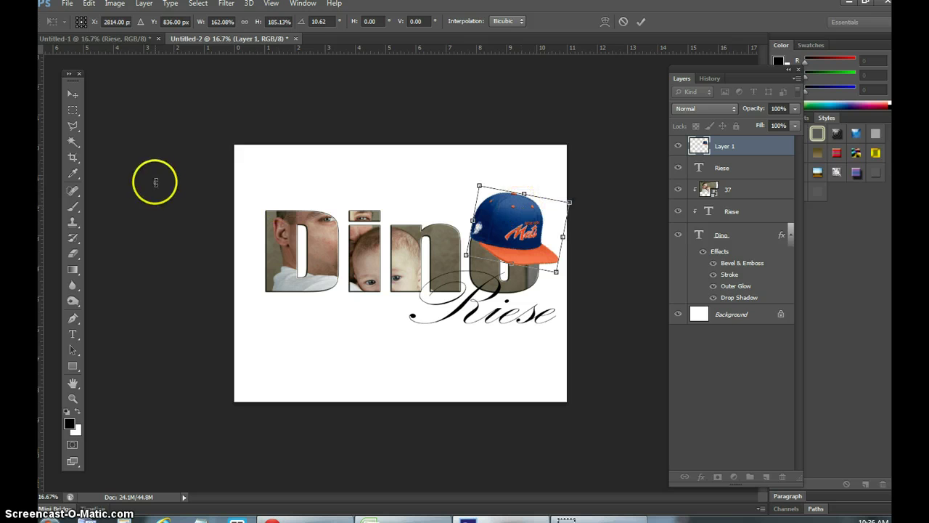
{"action": "left_click", "coordinate": [73, 93]}
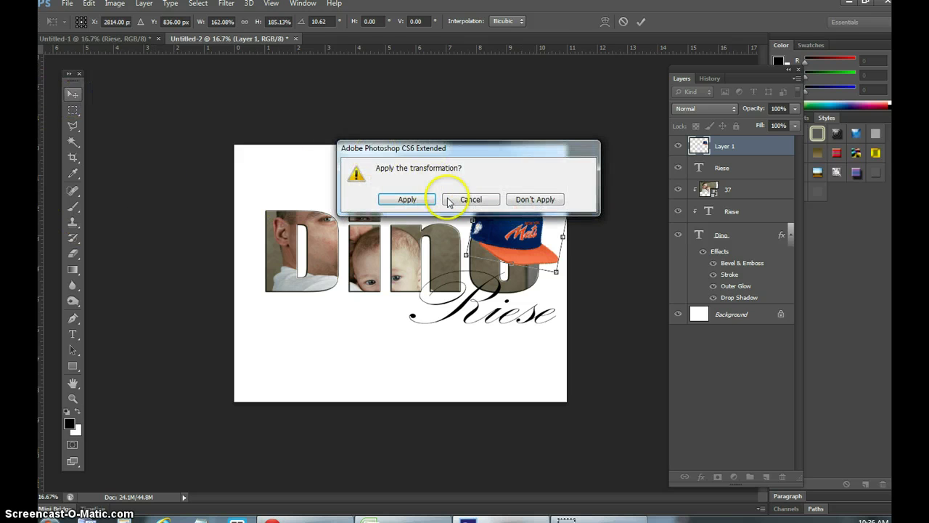
{"action": "left_click", "coordinate": [411, 200]}
{"action": "right_click", "coordinate": [728, 148]}
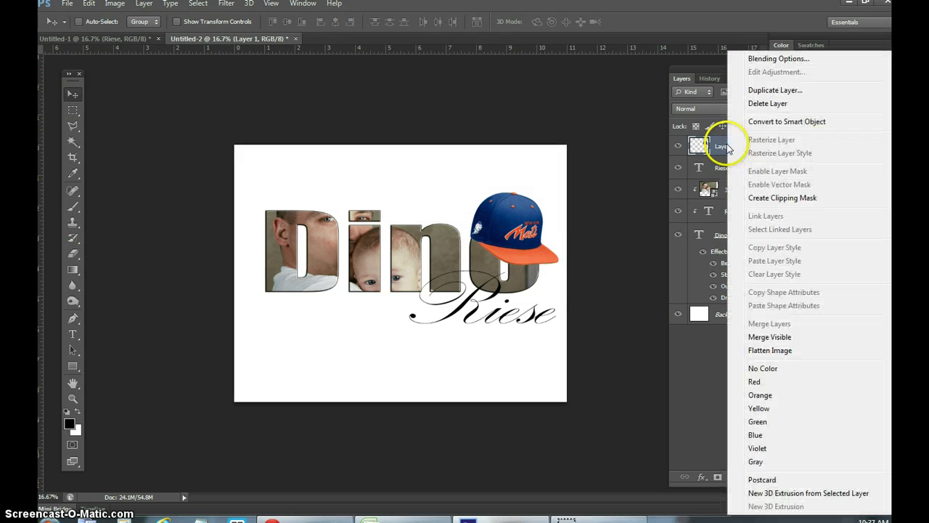
Step: Enable Drop Shadow in the cap layer's Blending Options, then nudge the clipped photo slightly
{"action": "left_click", "coordinate": [778, 58]}
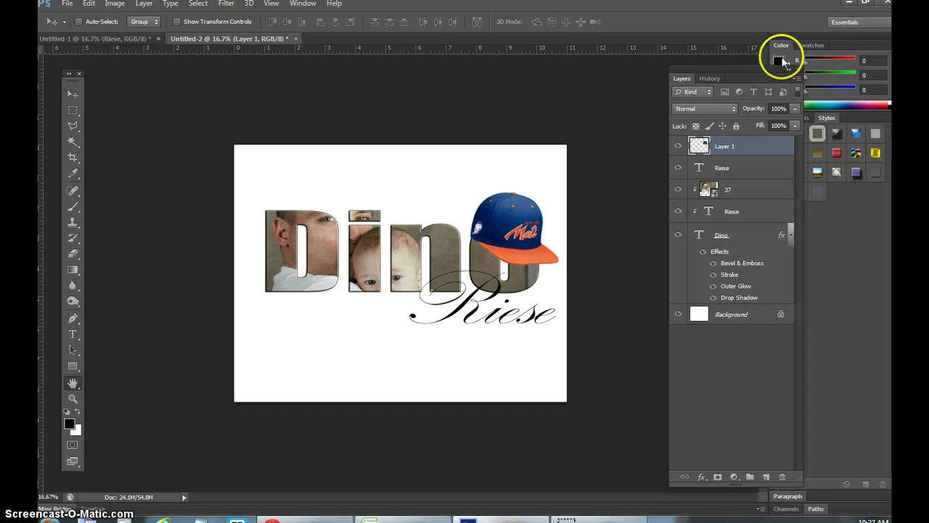
{"action": "left_click_drag", "start_coordinate": [381, 82], "coordinate": [671, 45]}
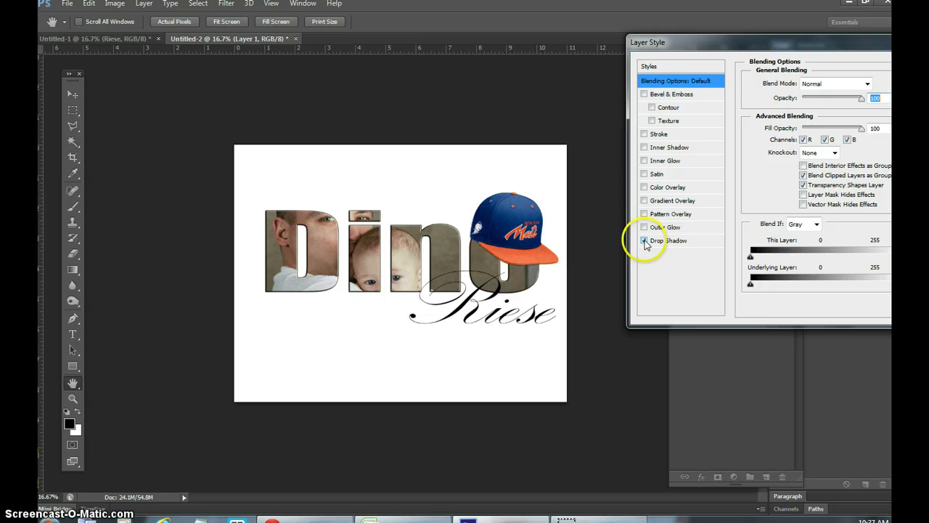
{"action": "left_click_drag", "start_coordinate": [794, 45], "coordinate": [459, 70]}
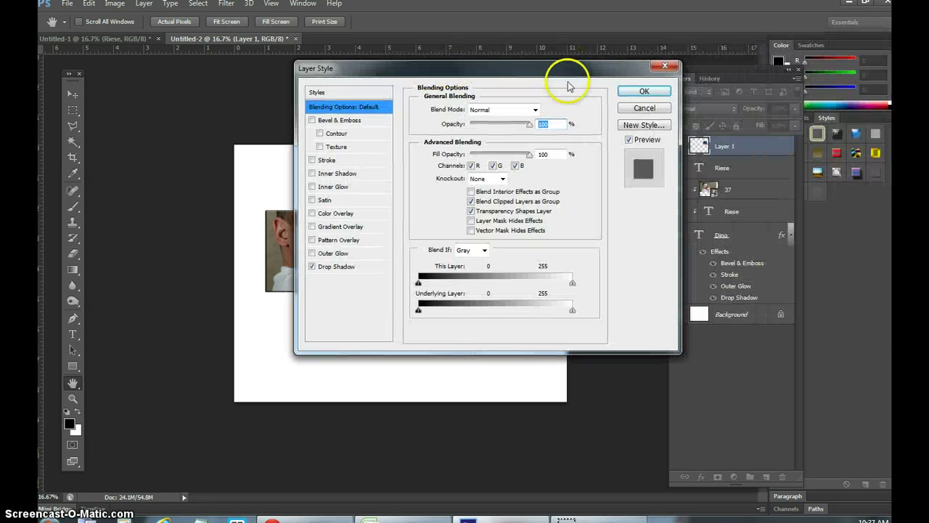
{"action": "left_click", "coordinate": [643, 91]}
{"action": "key", "text": "v"}
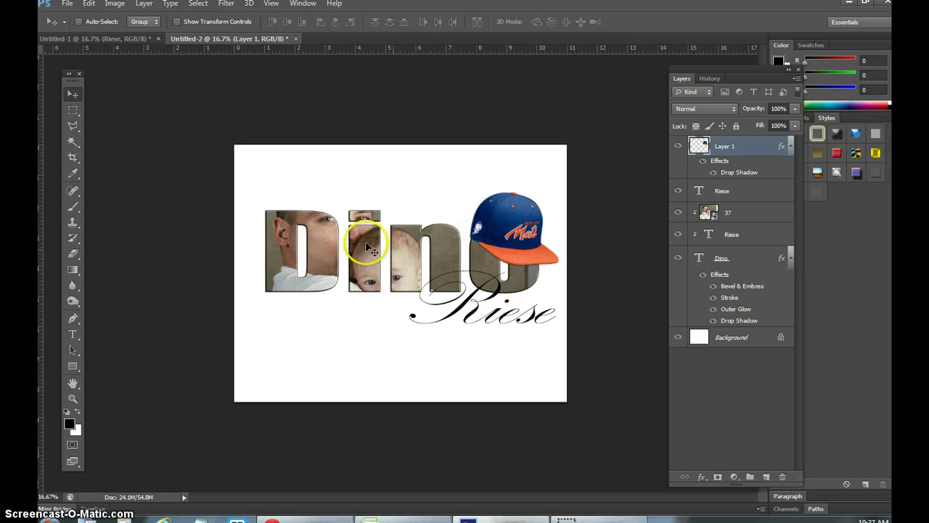
{"action": "left_click_drag", "start_coordinate": [361, 256], "coordinate": [363, 257]}
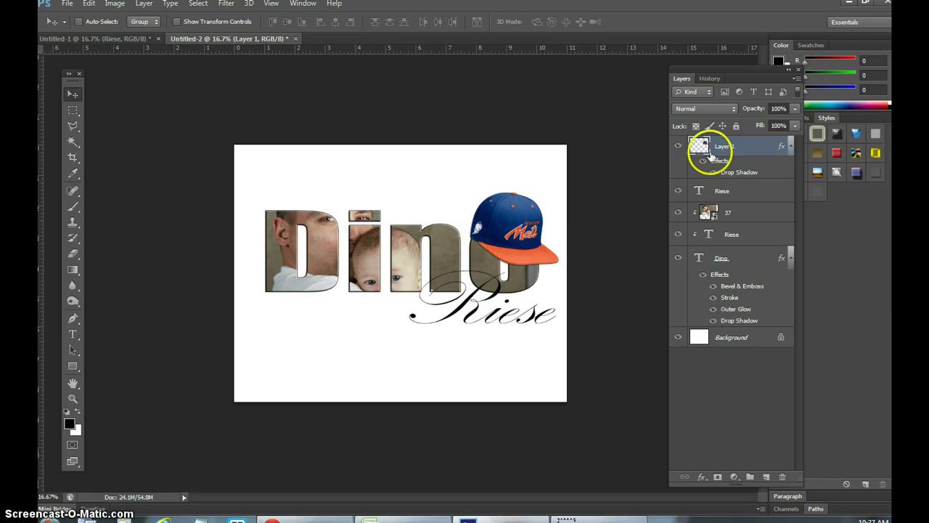
Step: Shift the baby photo on layer 37 down and right inside the Dino letters
{"action": "right_click", "coordinate": [742, 218]}
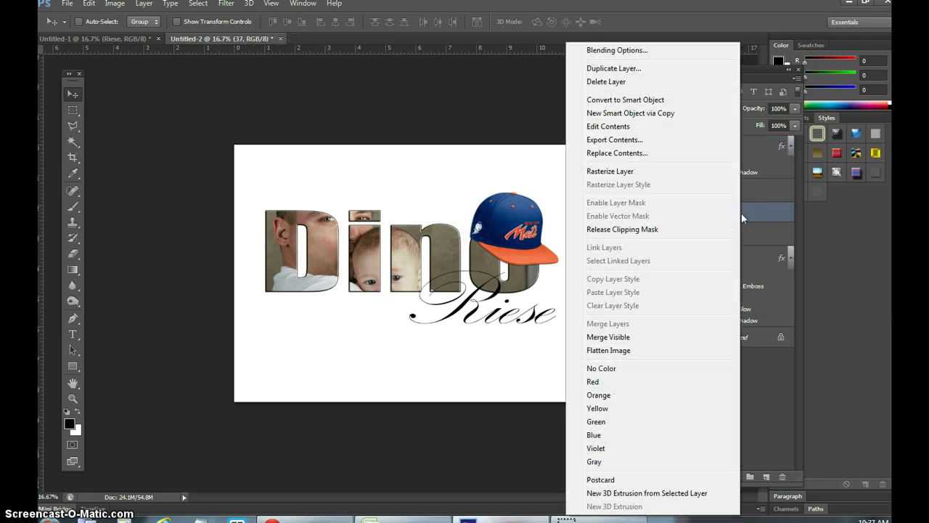
{"action": "left_click", "coordinate": [453, 444]}
{"action": "left_click_drag", "start_coordinate": [365, 236], "coordinate": [533, 327]}
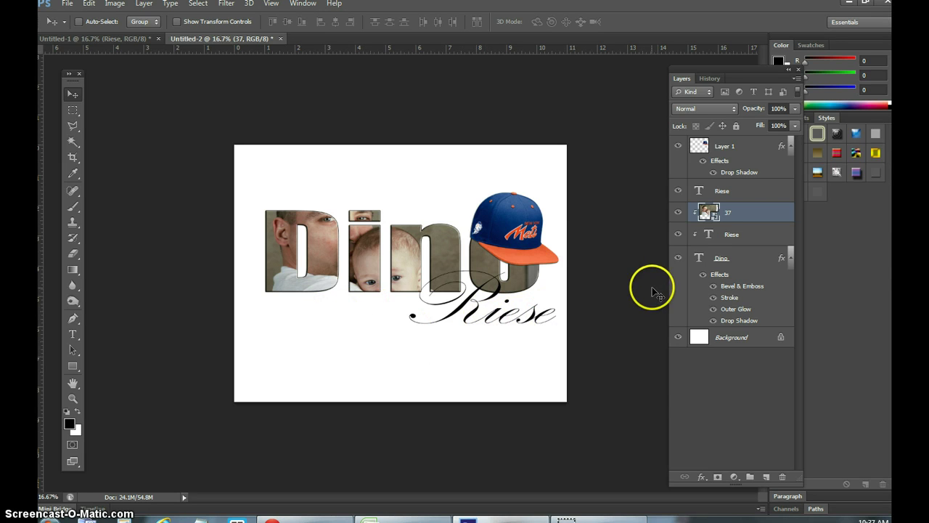
Step: Select the upper Riese text layer and open its Blending Options
{"action": "left_click", "coordinate": [728, 193]}
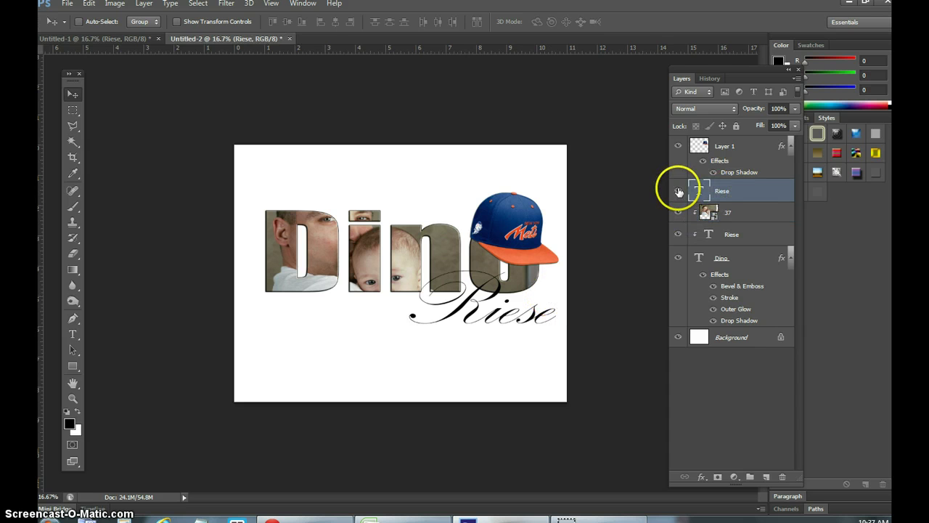
{"action": "left_click", "coordinate": [678, 190]}
{"action": "left_click", "coordinate": [678, 190]}
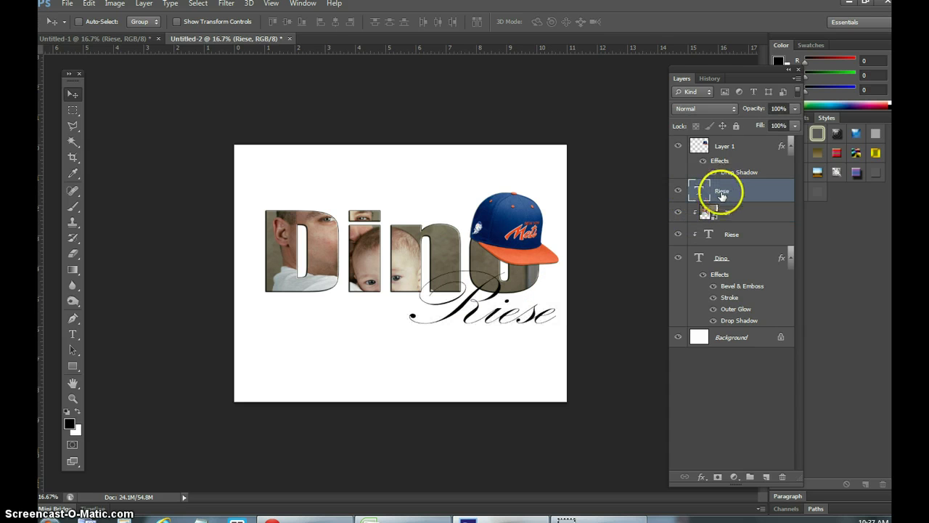
{"action": "left_click", "coordinate": [73, 334]}
{"action": "right_click", "coordinate": [697, 193]}
{"action": "left_click", "coordinate": [784, 42]}
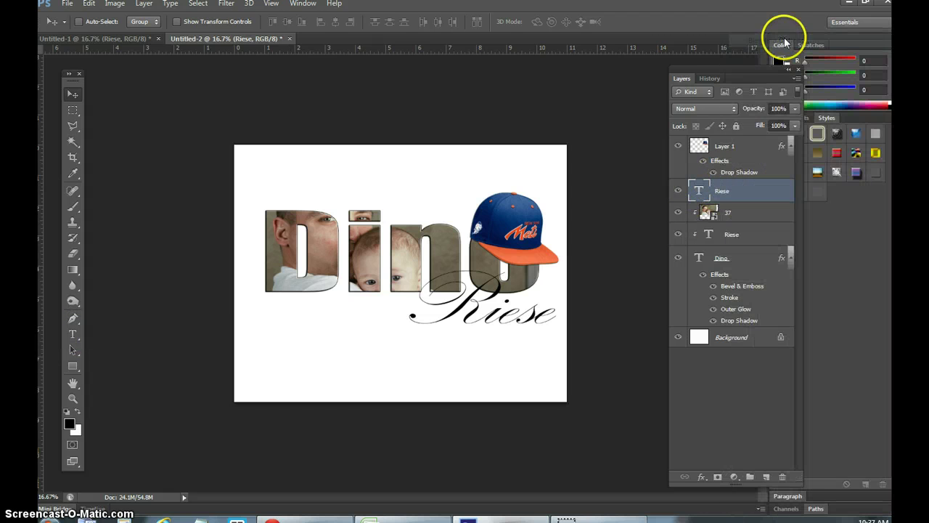
{"action": "left_click_drag", "start_coordinate": [409, 72], "coordinate": [774, 46]}
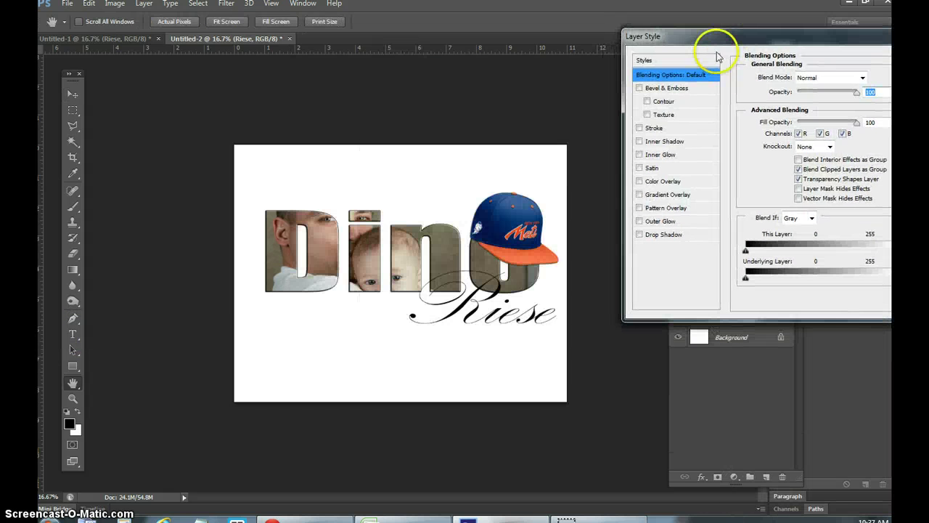
Step: Add a contour to Riese's bevel, trying stroke, inner shadow and inner glow
{"action": "left_click", "coordinate": [647, 101]}
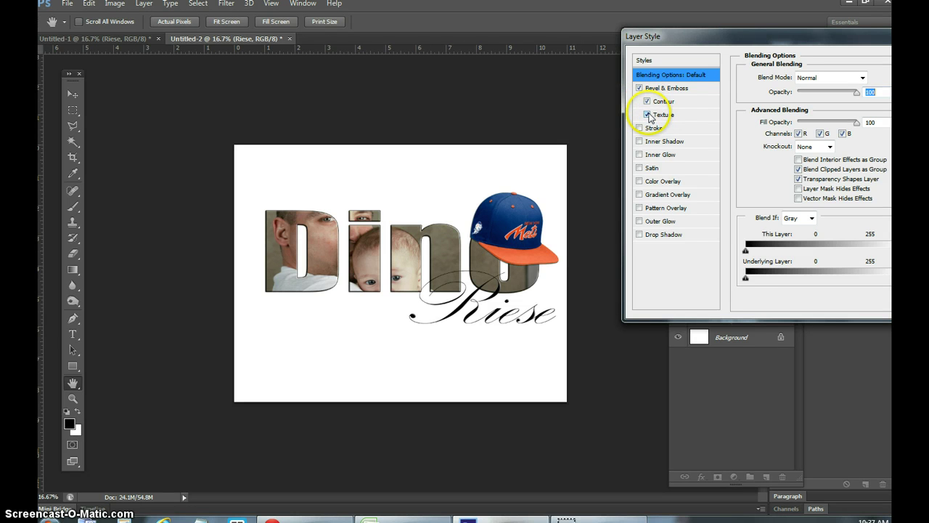
{"action": "left_click", "coordinate": [639, 129]}
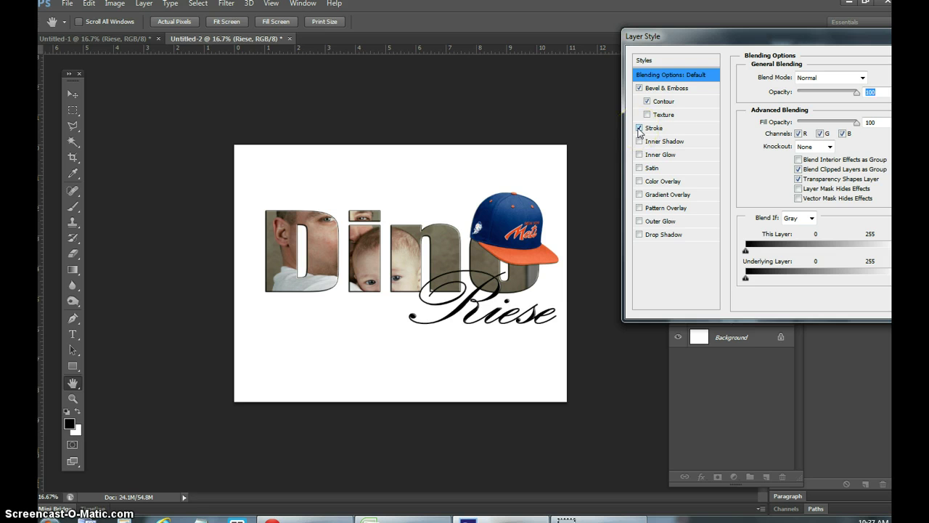
{"action": "left_click", "coordinate": [639, 128]}
{"action": "left_click", "coordinate": [639, 141]}
{"action": "left_click", "coordinate": [639, 155]}
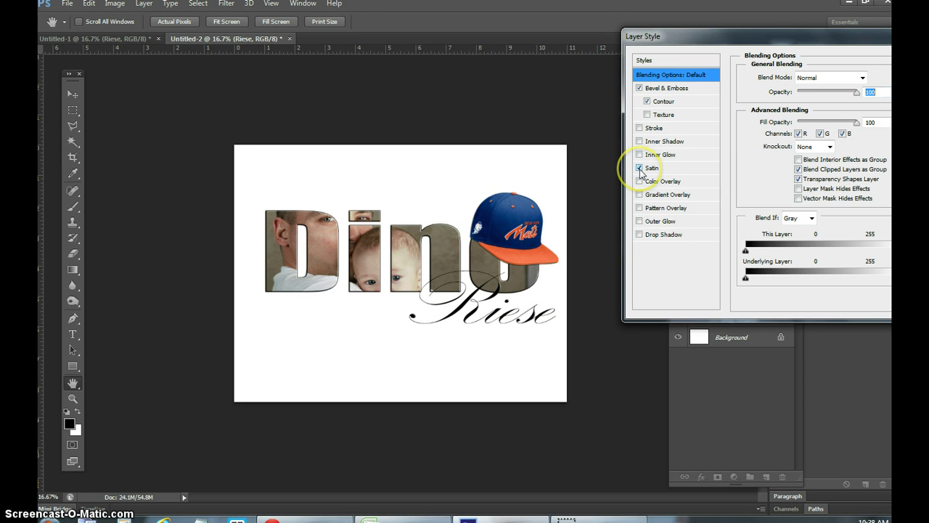
Step: Test and discard colour, gradient and pattern overlays, then add a drop shadow and confirm
{"action": "left_click", "coordinate": [638, 180]}
{"action": "left_click", "coordinate": [638, 180]}
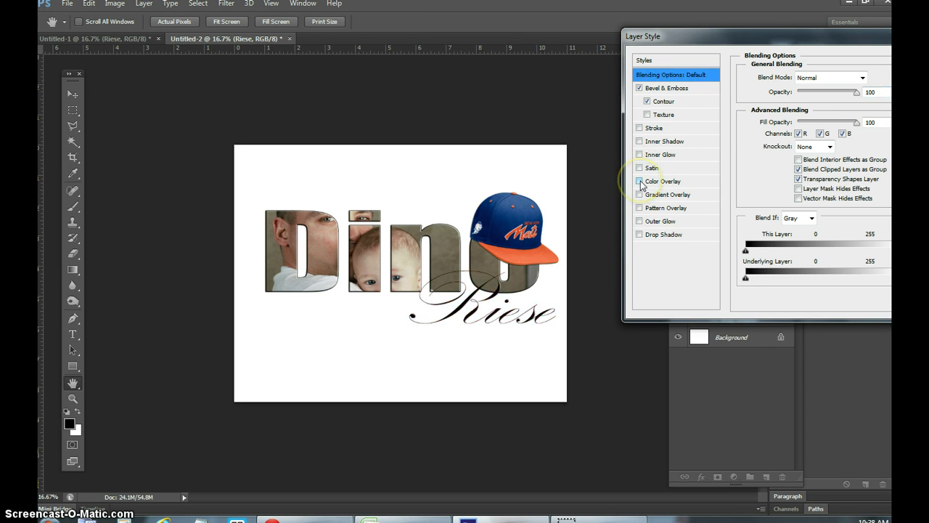
{"action": "left_click", "coordinate": [640, 195]}
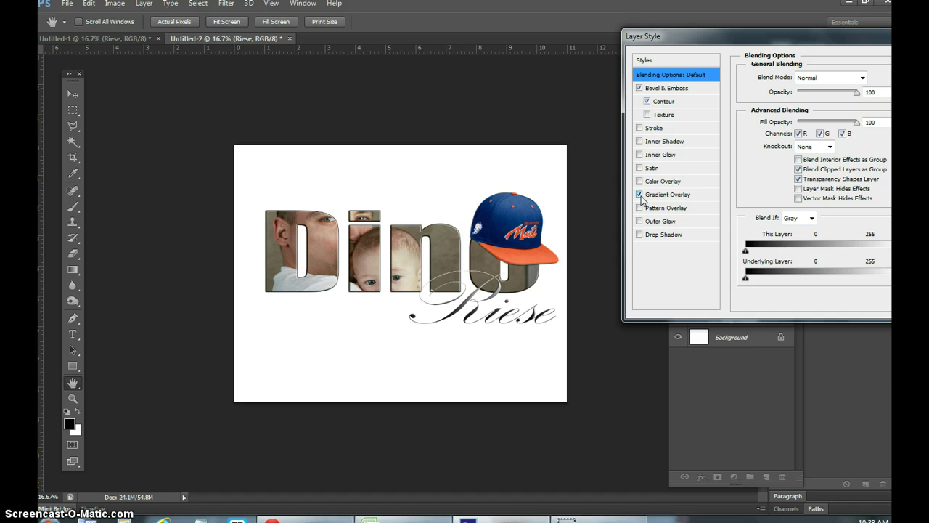
{"action": "left_click", "coordinate": [640, 195]}
{"action": "left_click", "coordinate": [639, 208]}
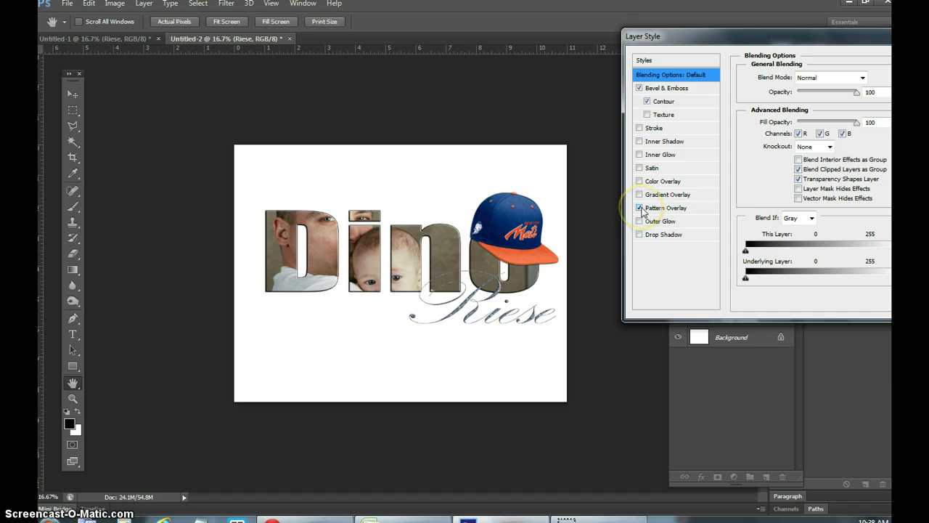
{"action": "left_click", "coordinate": [640, 207]}
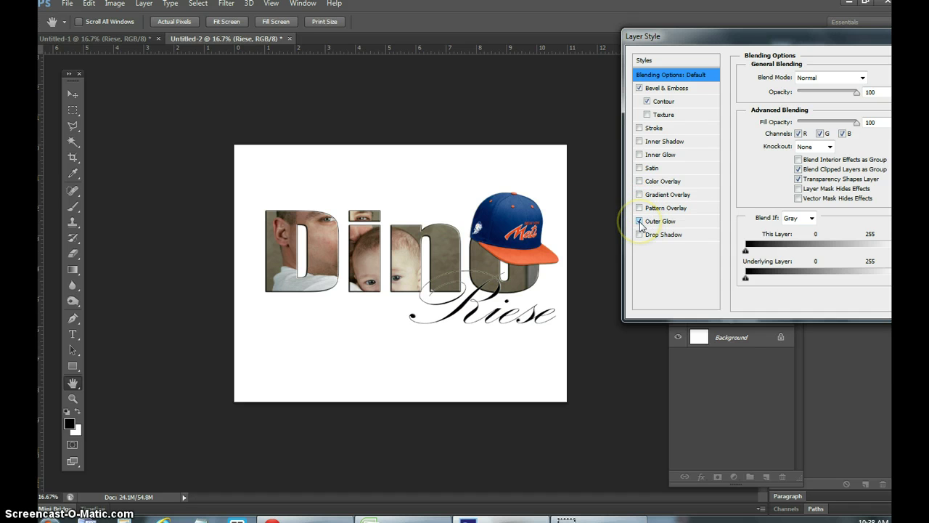
{"action": "left_click", "coordinate": [639, 235]}
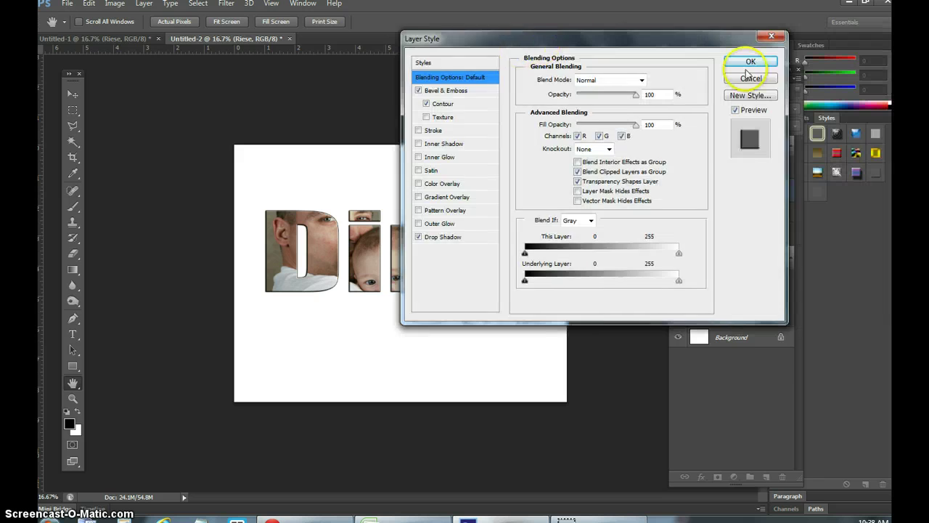
{"action": "left_click", "coordinate": [733, 64]}
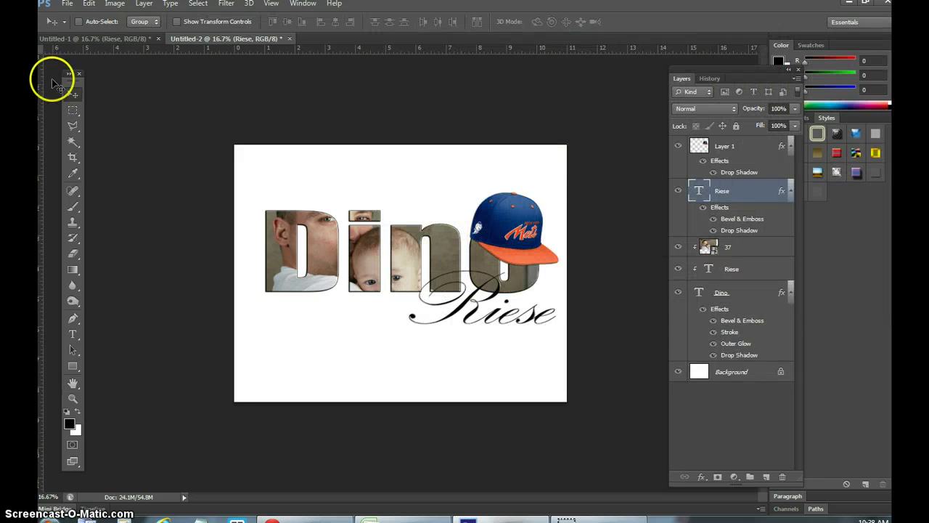
Step: Free-transform Riese slightly and move it up-left beneath Dino's letters, then apply
{"action": "left_click", "coordinate": [89, 4]}
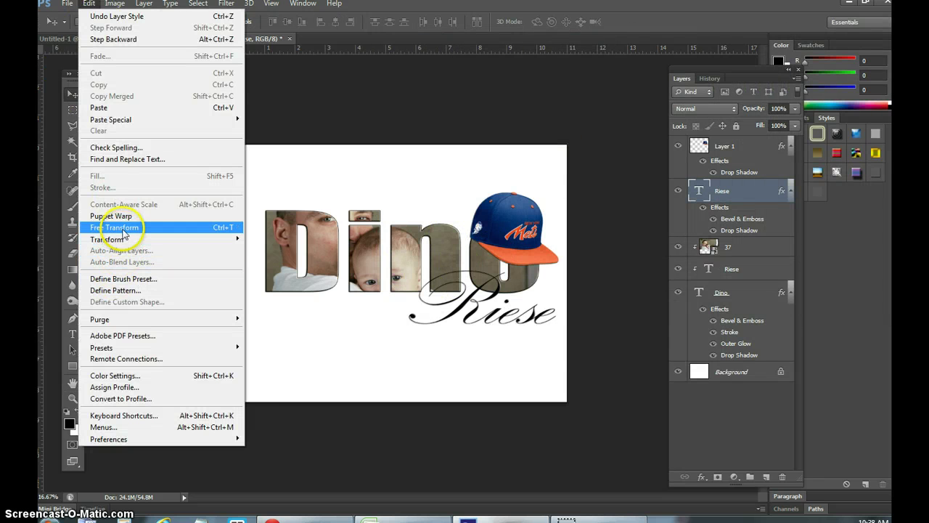
{"action": "left_click", "coordinate": [120, 227]}
{"action": "left_click_drag", "start_coordinate": [553, 342], "coordinate": [548, 343]}
{"action": "left_click", "coordinate": [489, 278]}
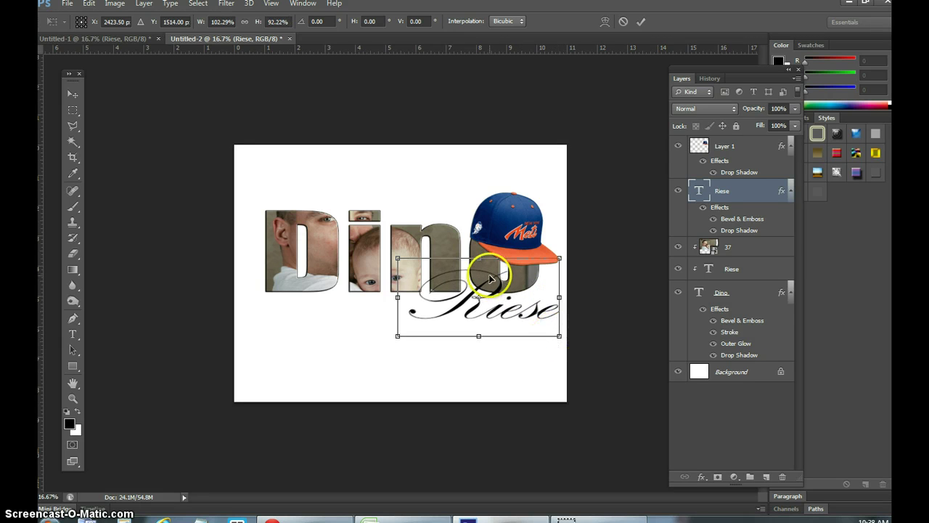
{"action": "left_click_drag", "start_coordinate": [489, 287], "coordinate": [364, 300]}
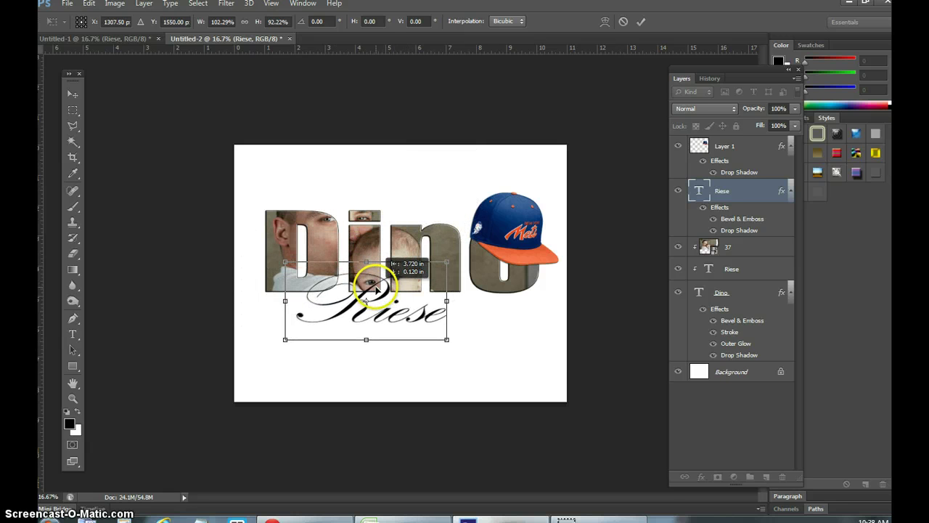
{"action": "left_click", "coordinate": [581, 371]}
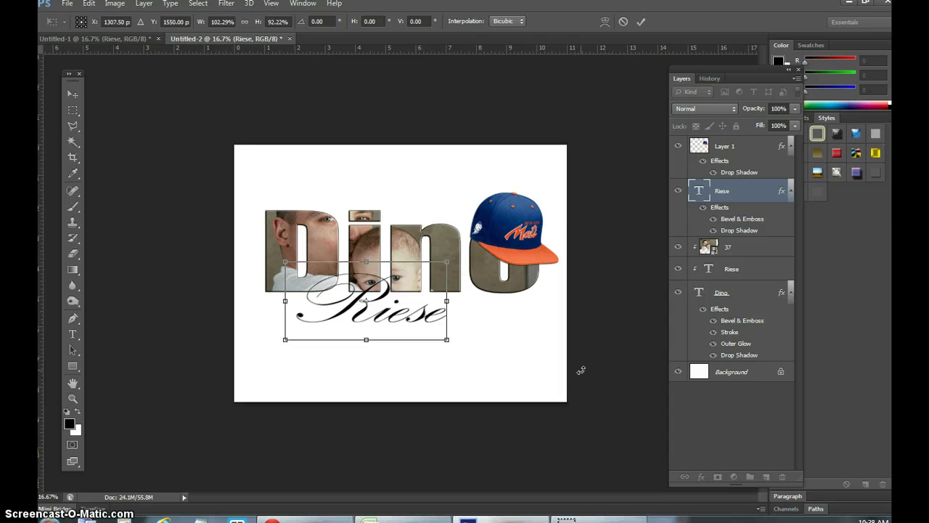
{"action": "left_click", "coordinate": [73, 95]}
{"action": "left_click", "coordinate": [404, 201]}
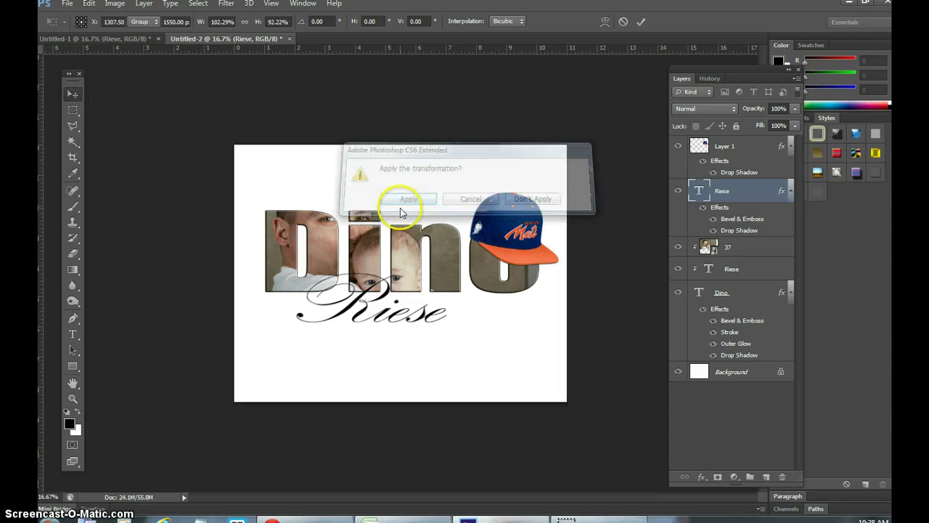